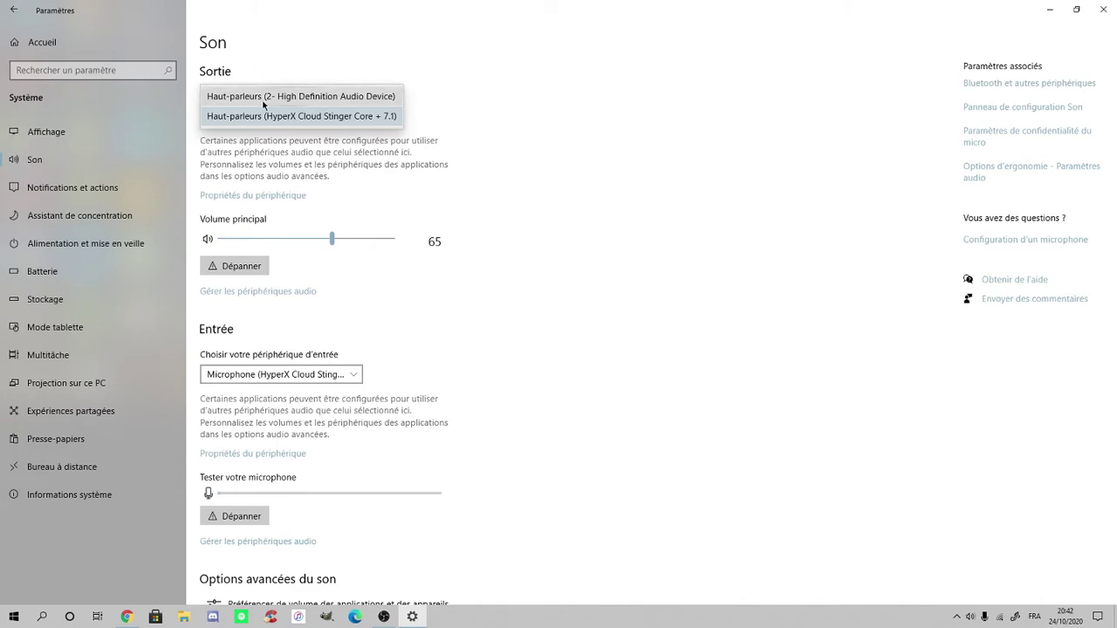
- Close the output device list without changing the device and set the main volume to 68
click(611, 166)
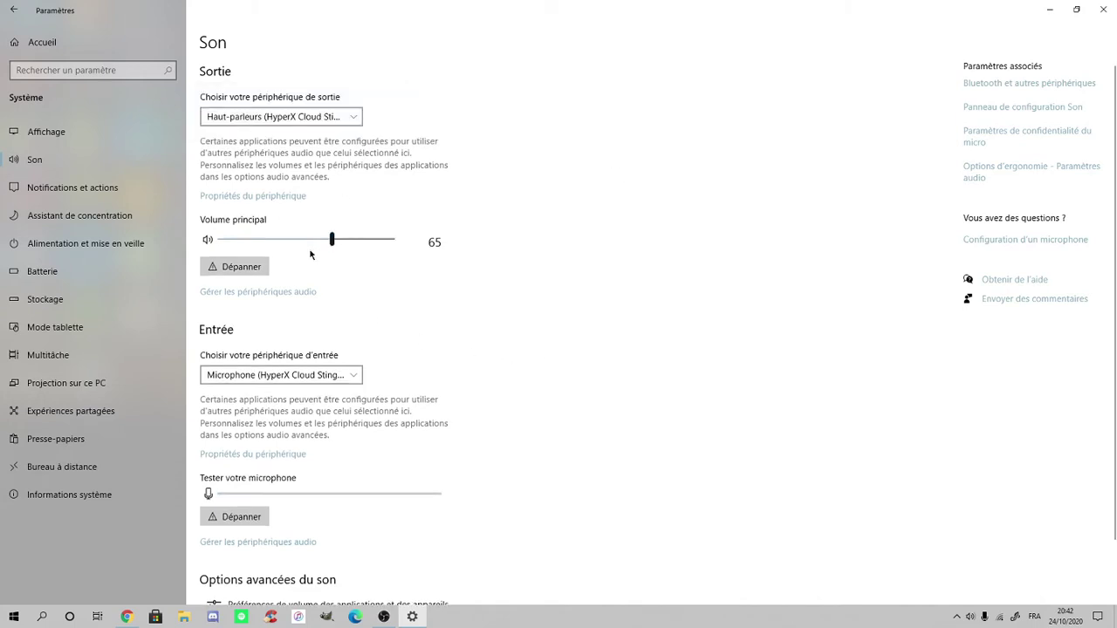
drag(331, 242, 315, 244)
click(338, 241)
- Check the available microphone input devices and the remaining options on the sound settings page
click(328, 375)
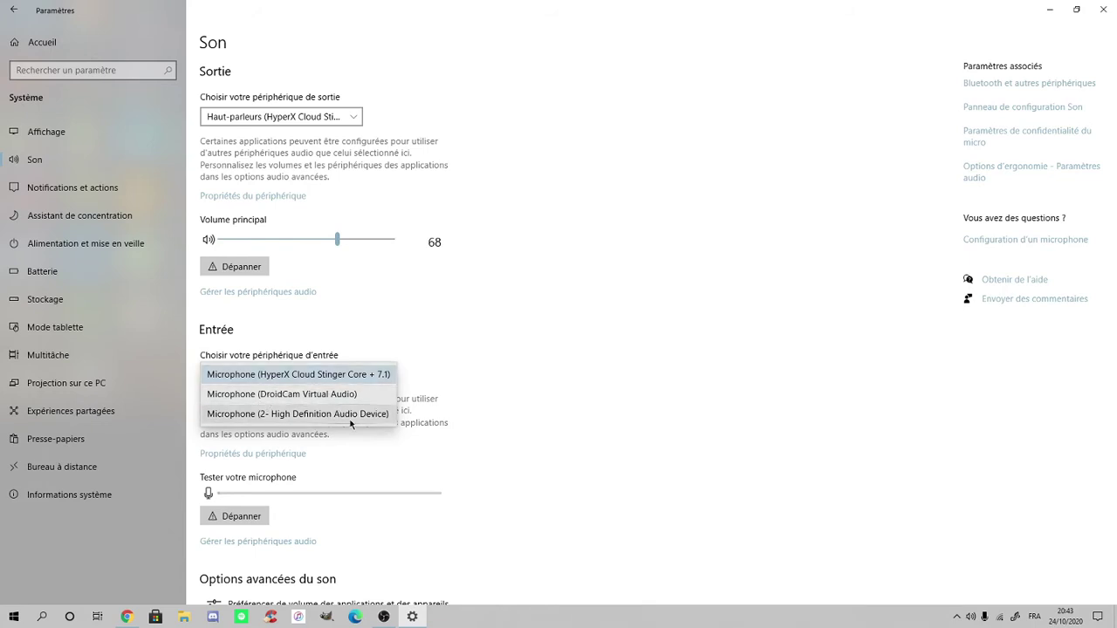
click(723, 391)
scroll(317, 427, down, 2)
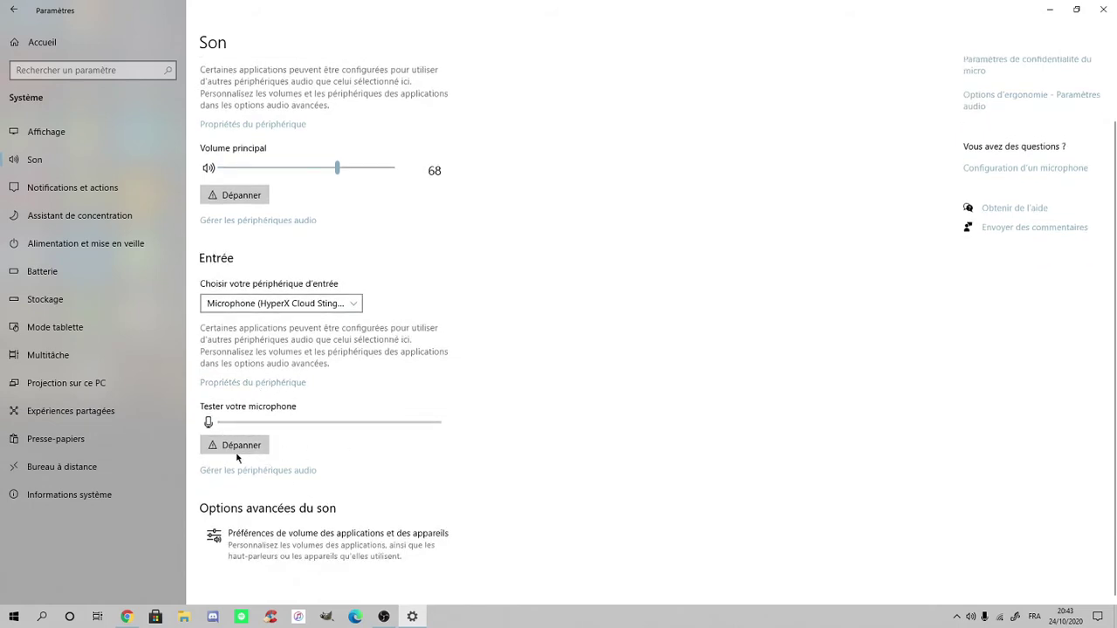
scroll(297, 497, up, 1)
scroll(267, 518, down, 1)
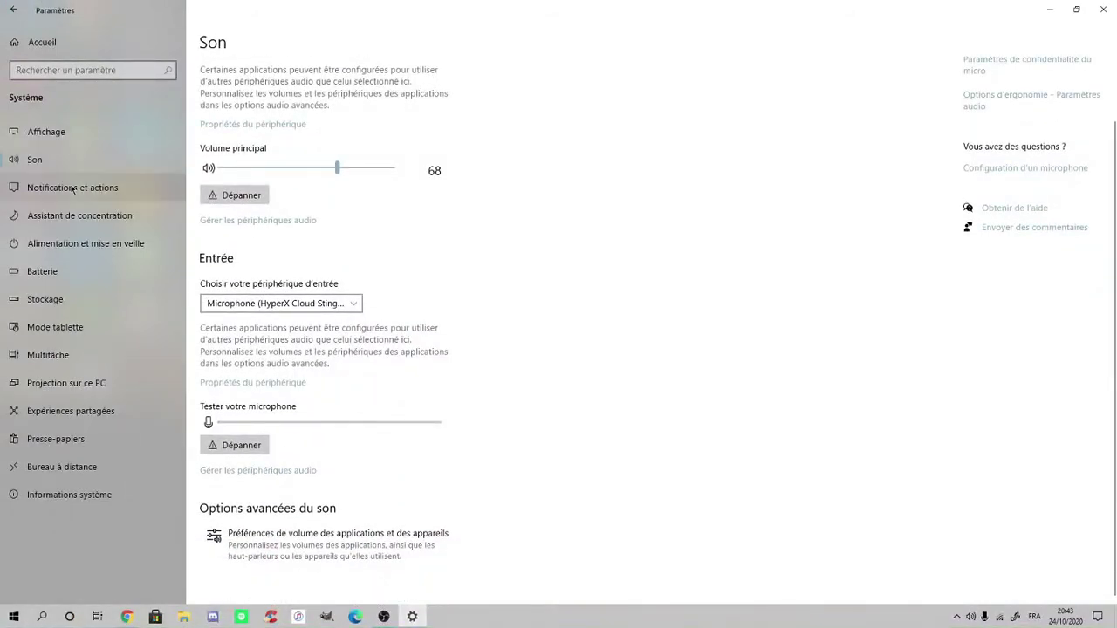
- View the notifications and actions settings, followed by the power and sleep settings
click(103, 187)
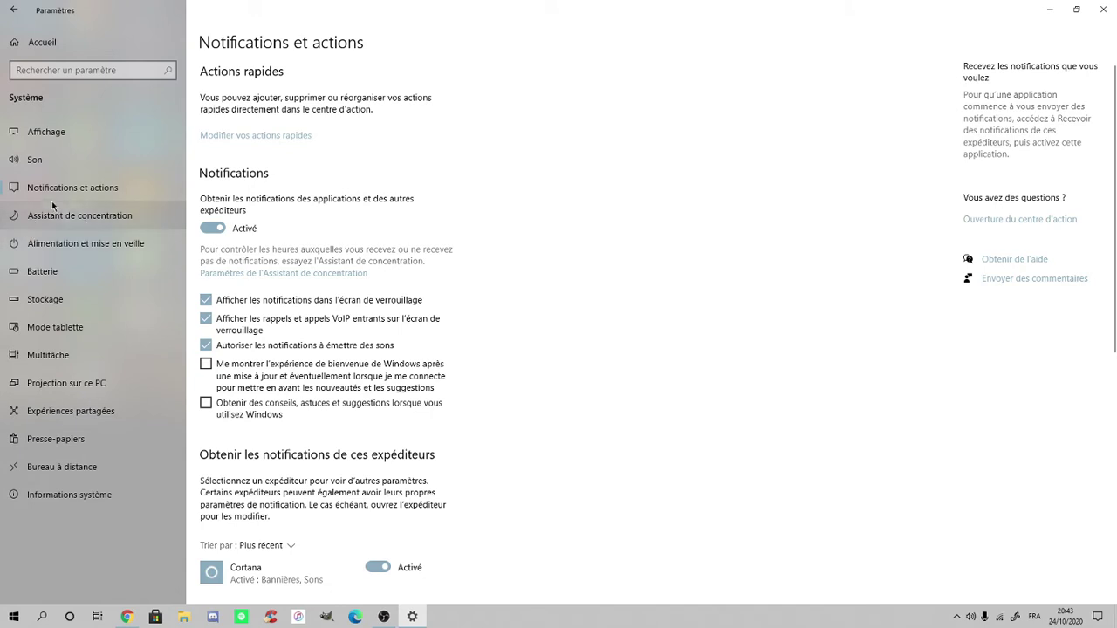
click(40, 253)
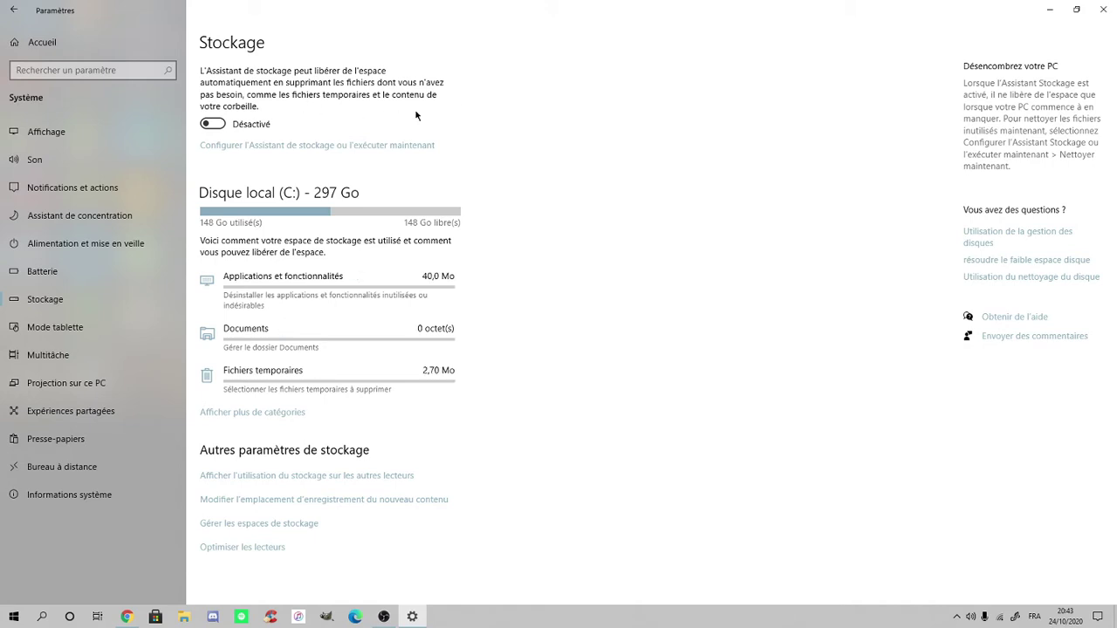
- Switch the storage assistant on and back off in the Stockage settings
click(212, 123)
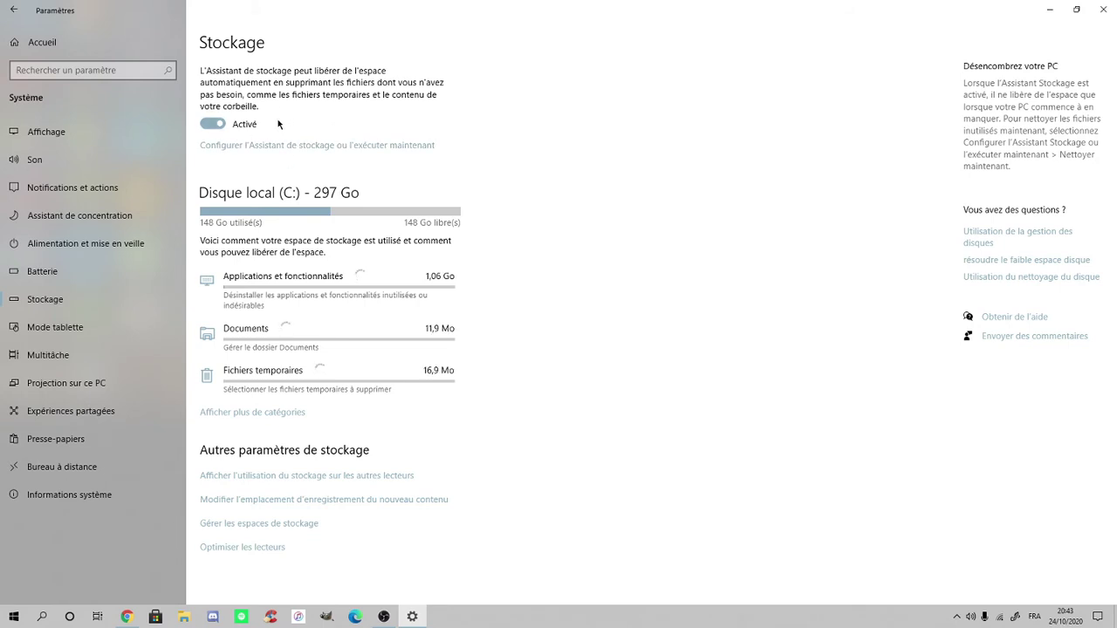
click(213, 123)
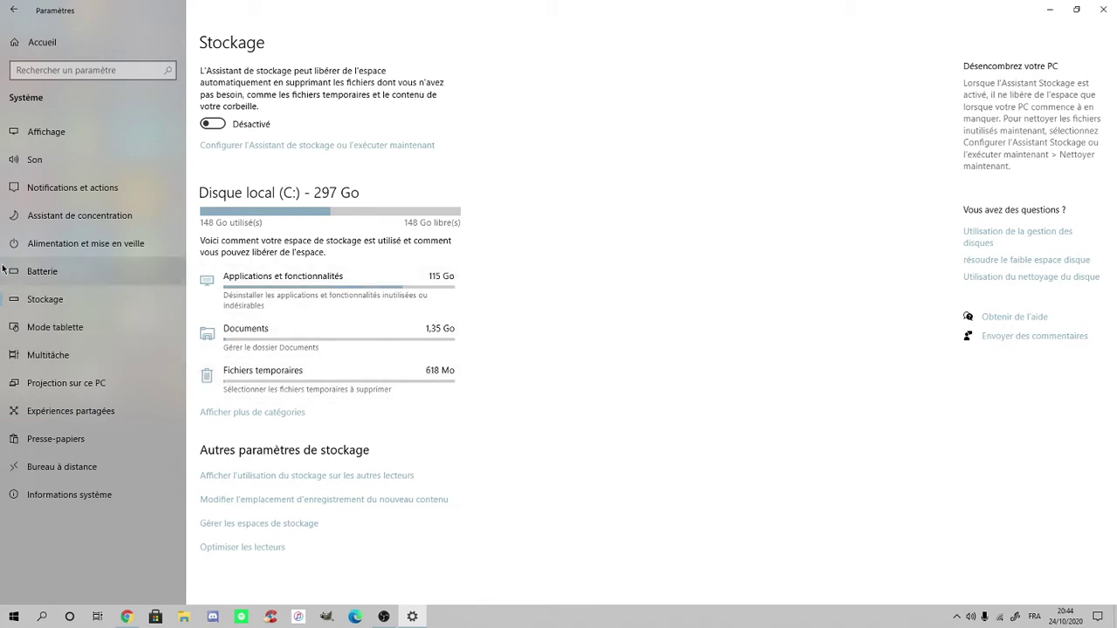
- View the multitasking settings, then examine the device and Windows specifications in the system information
click(41, 359)
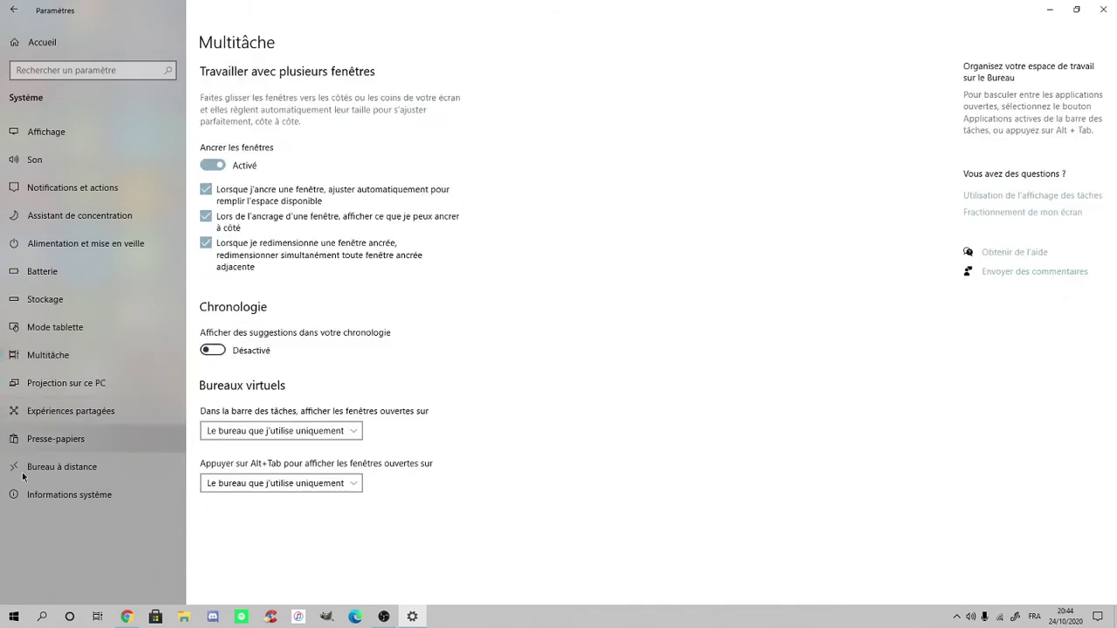
click(40, 496)
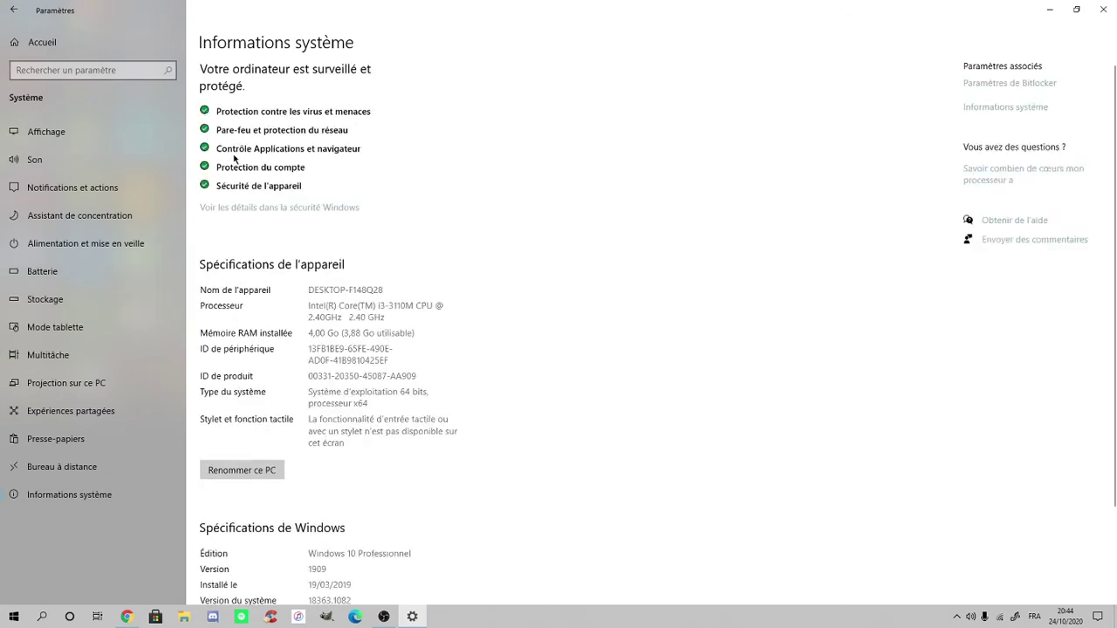
scroll(422, 411, down, 3)
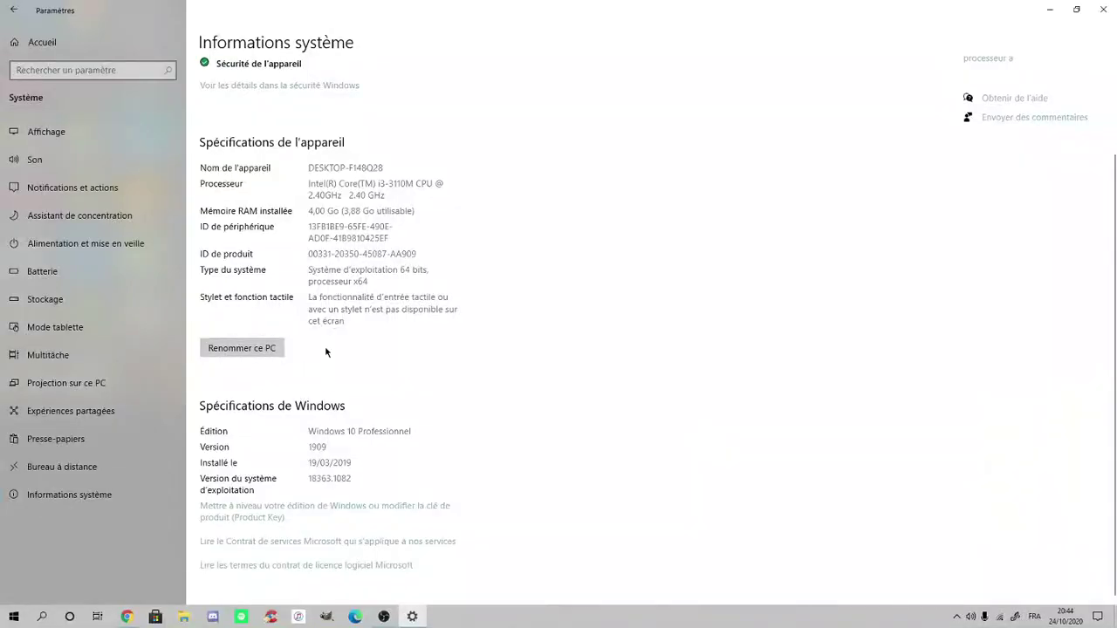
click(267, 349)
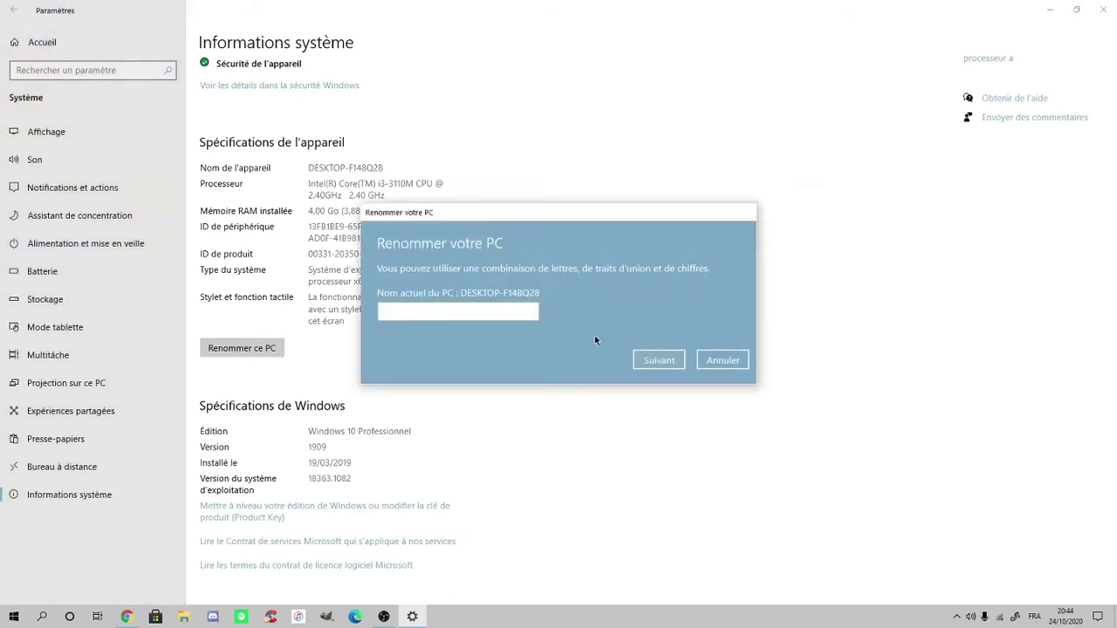
text(L)
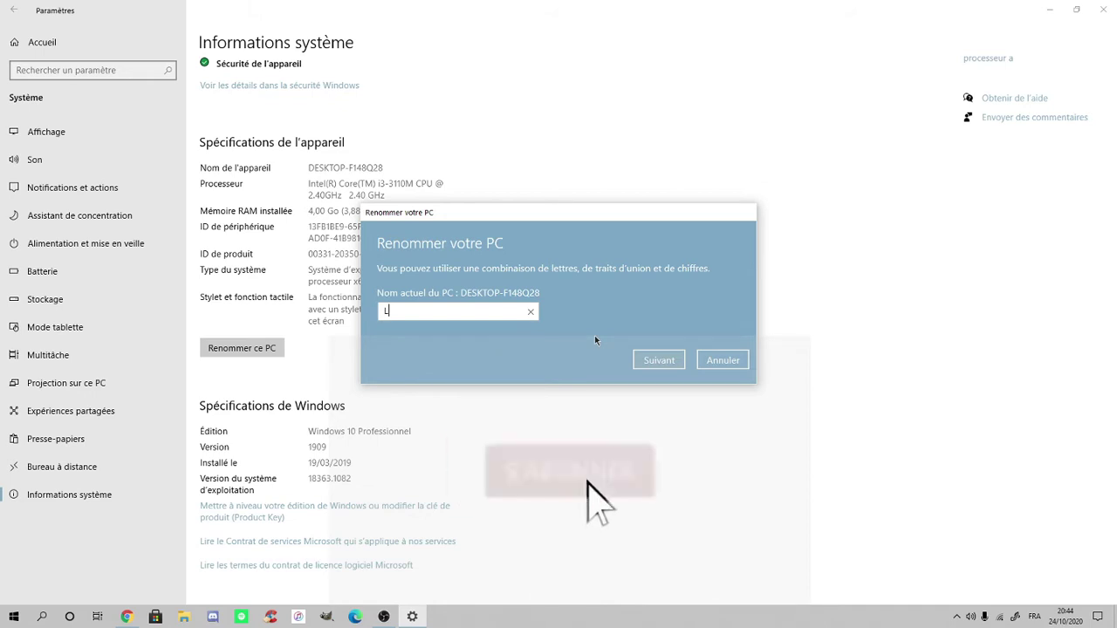
key(BackSpace)
click(723, 360)
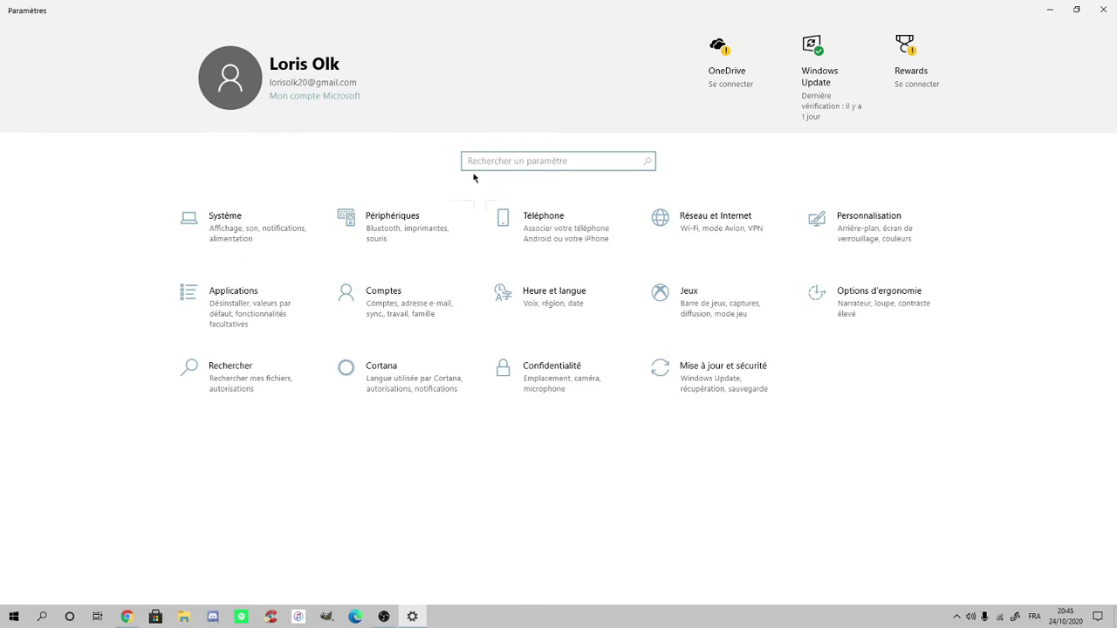
- View the Bluetooth devices and phone linking settings, returning to the settings home page
click(372, 252)
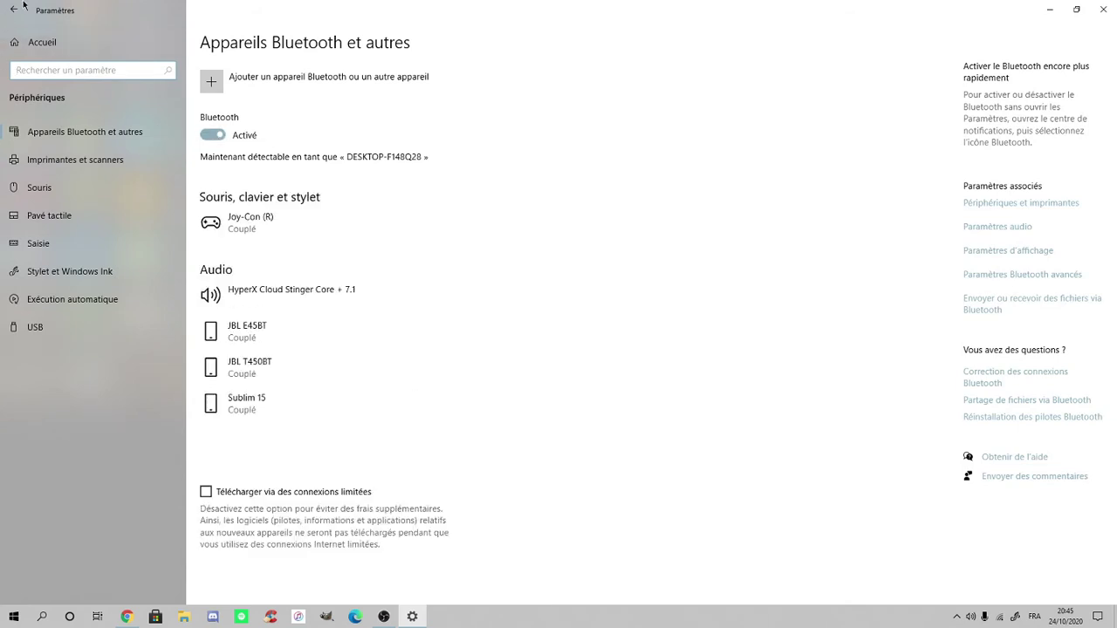
click(42, 42)
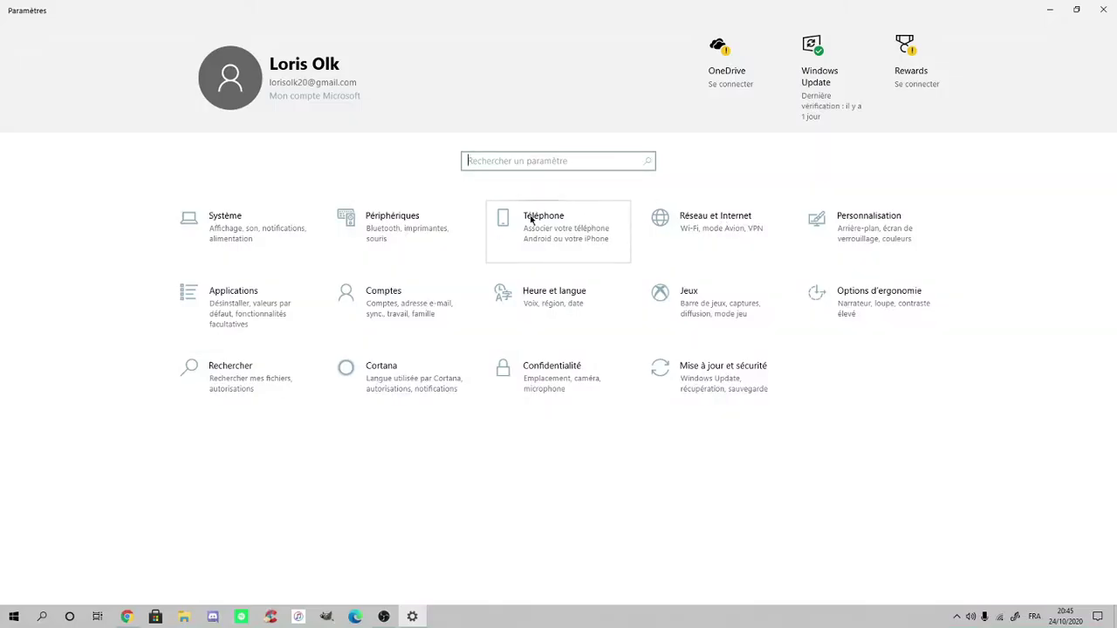
click(531, 219)
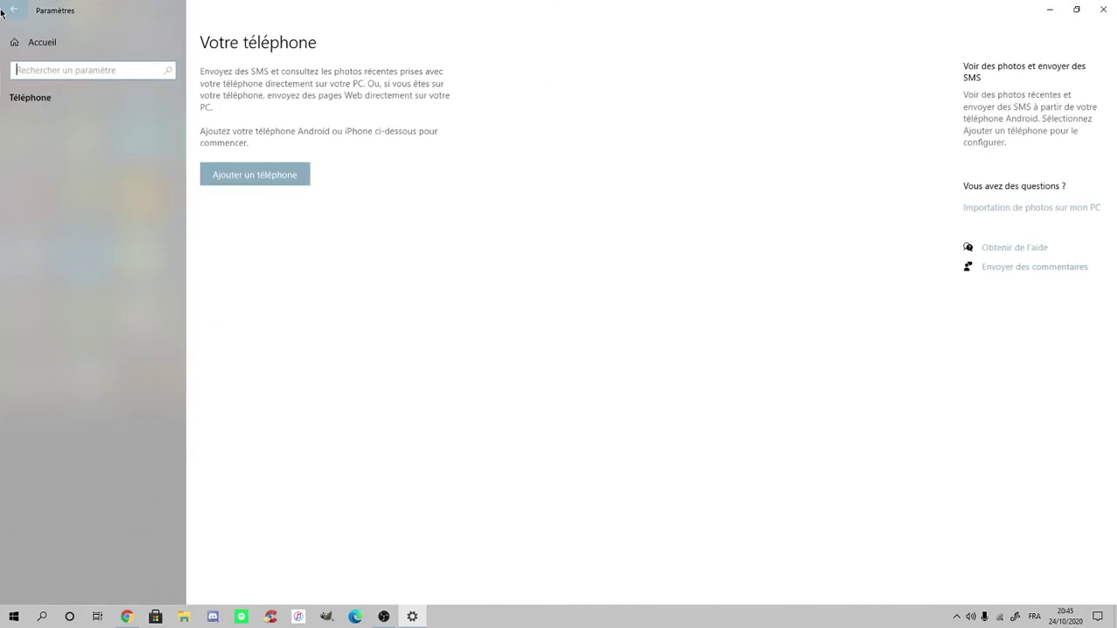
click(5, 10)
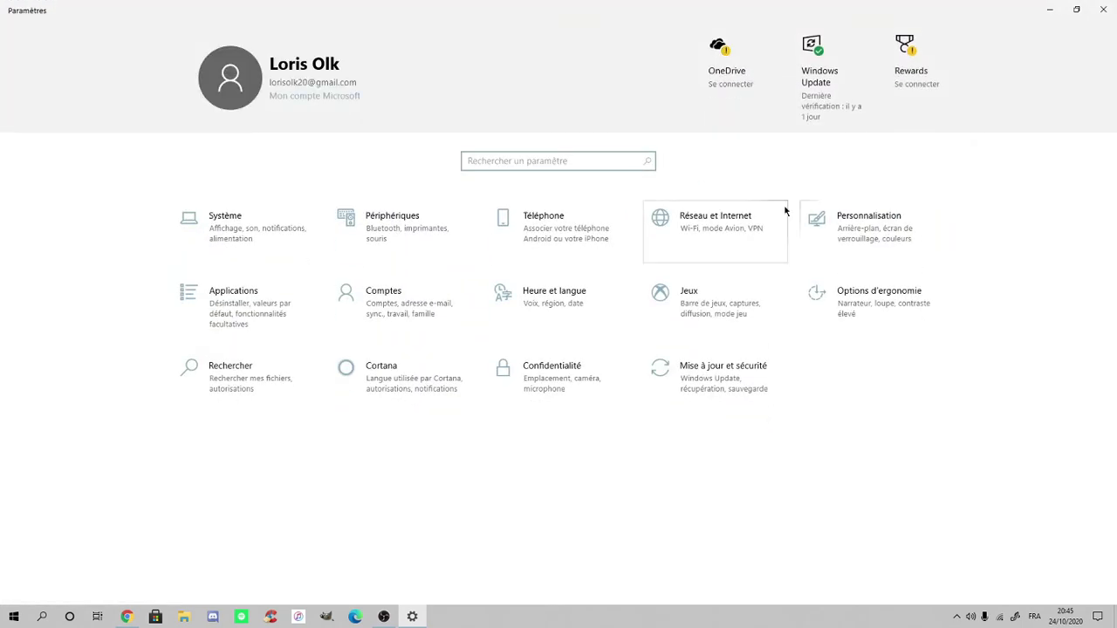
- View the network status and the Ethernet connection in the Réseau et Internet settings
click(710, 217)
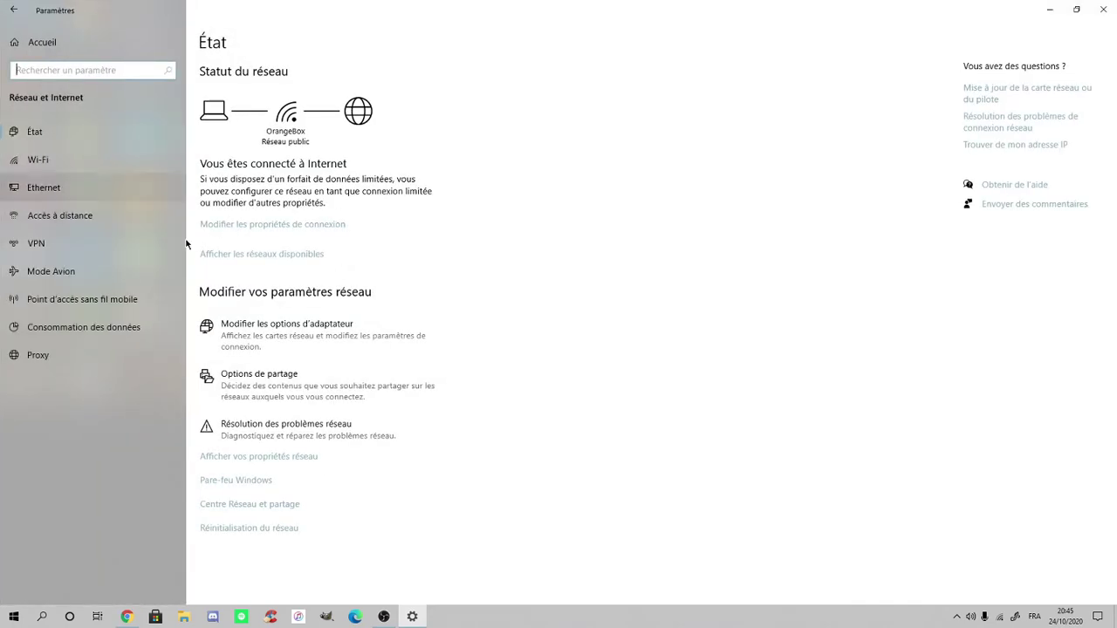
click(41, 188)
click(262, 82)
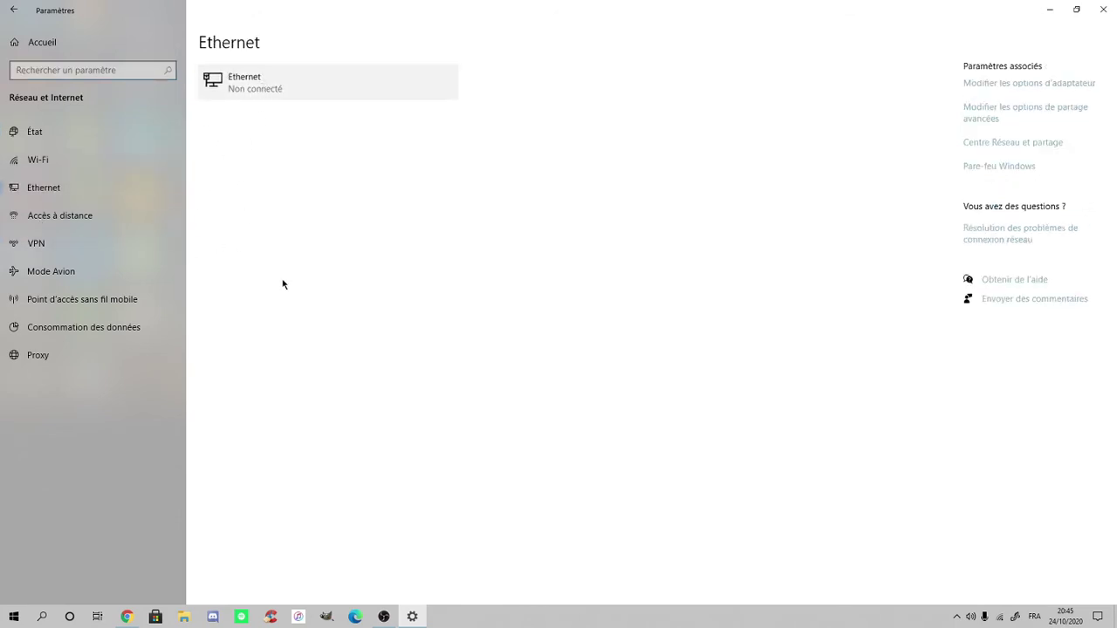
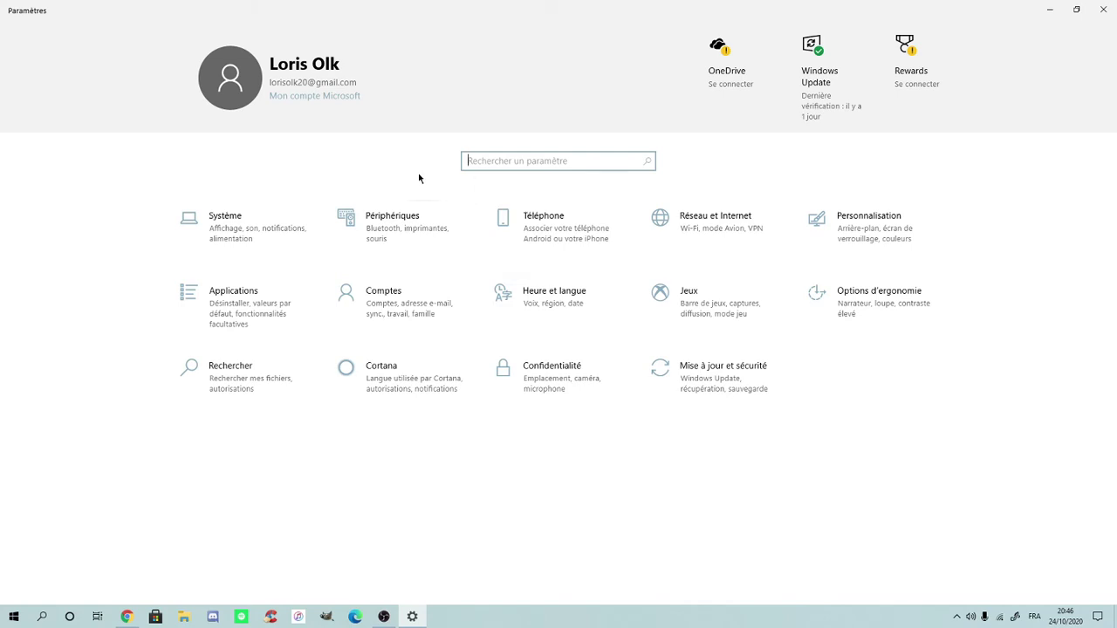
- View the applications and features settings and the date and time settings, returning to the home page
click(222, 291)
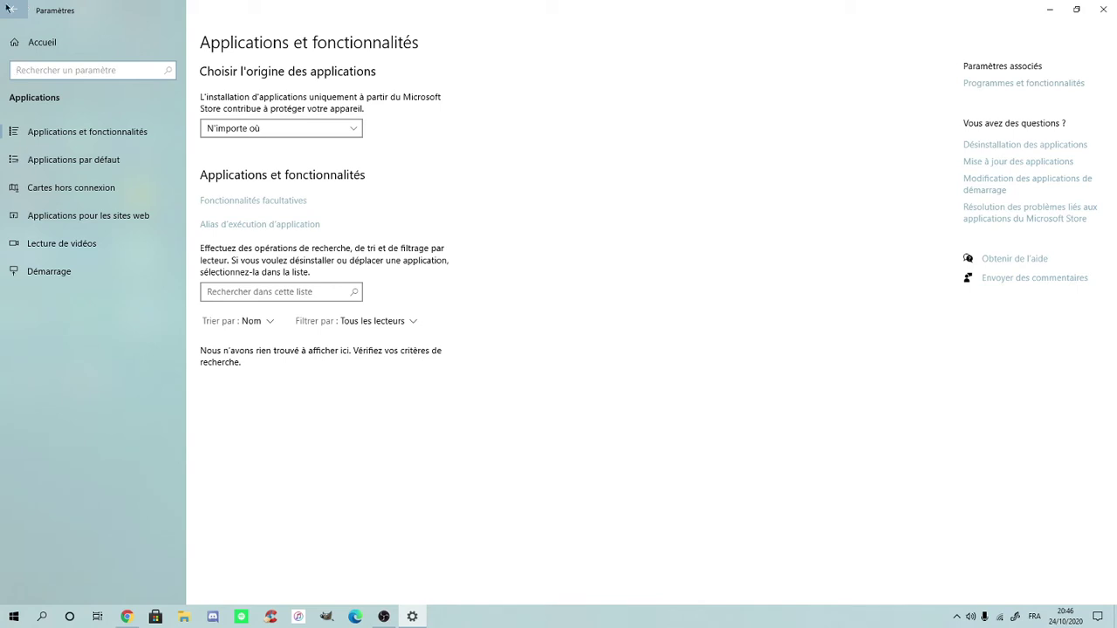
click(41, 42)
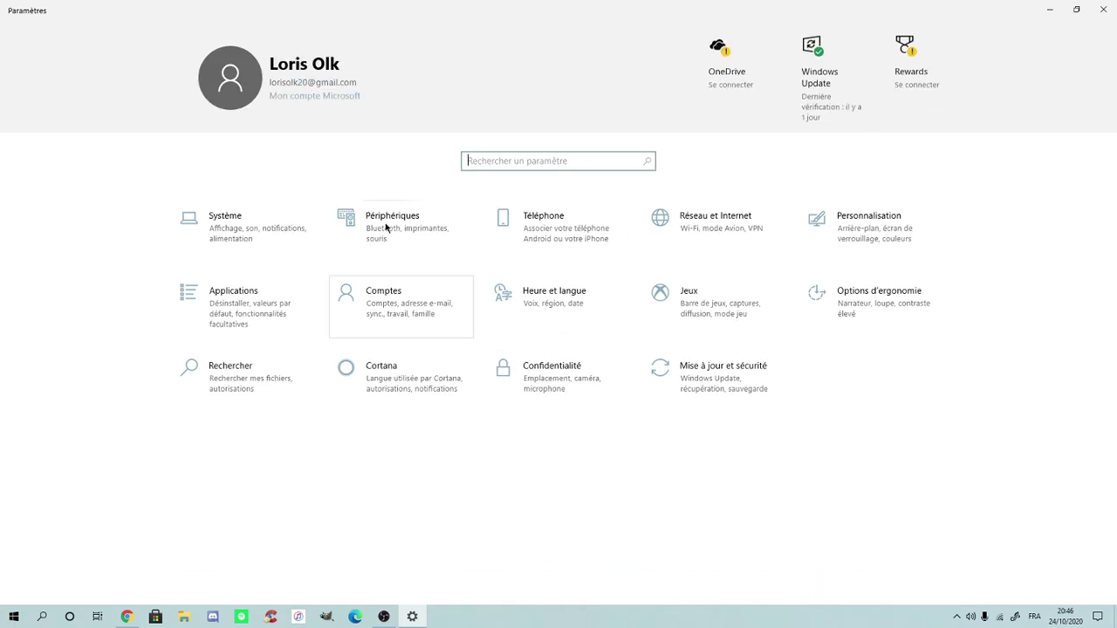
click(549, 315)
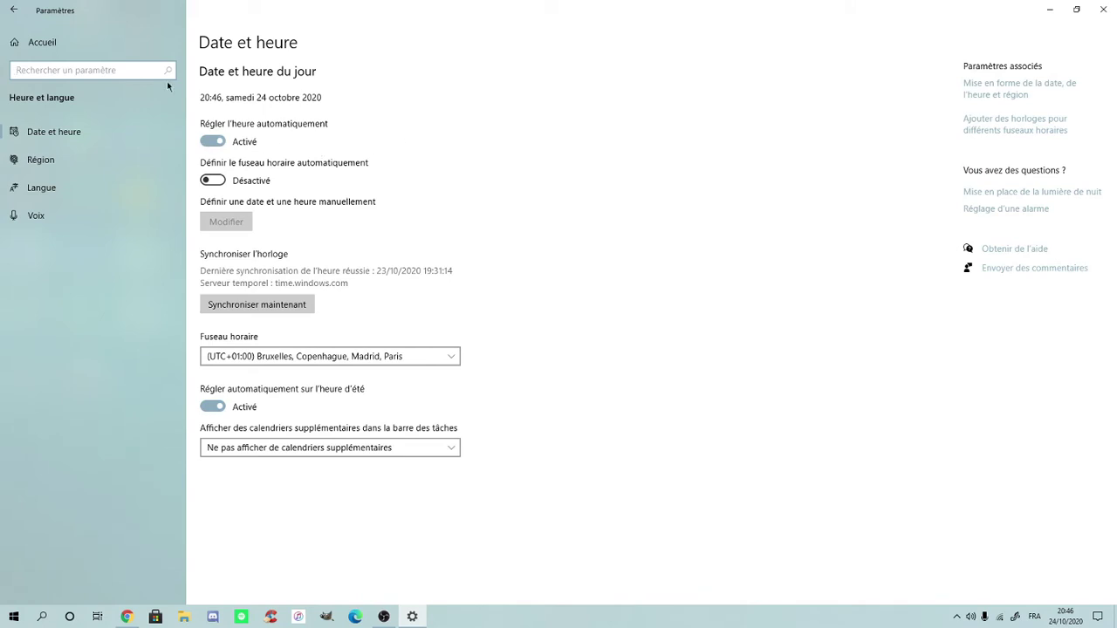
click(13, 10)
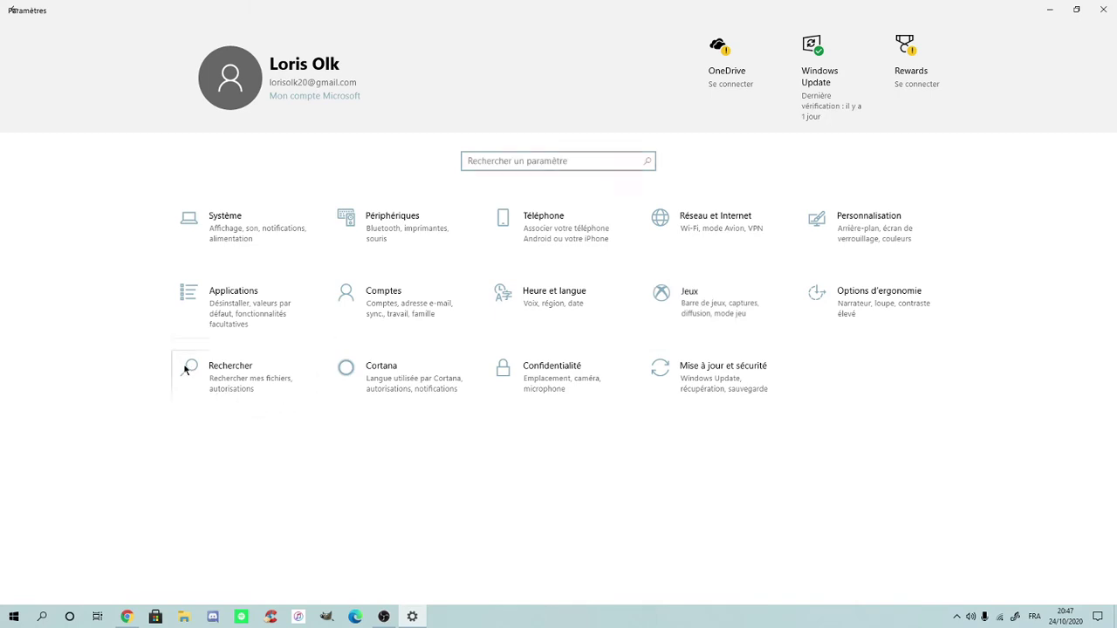
- Review the game bar's activation options and keyboard shortcuts in the Jeux settings
key(Return)
click(205, 152)
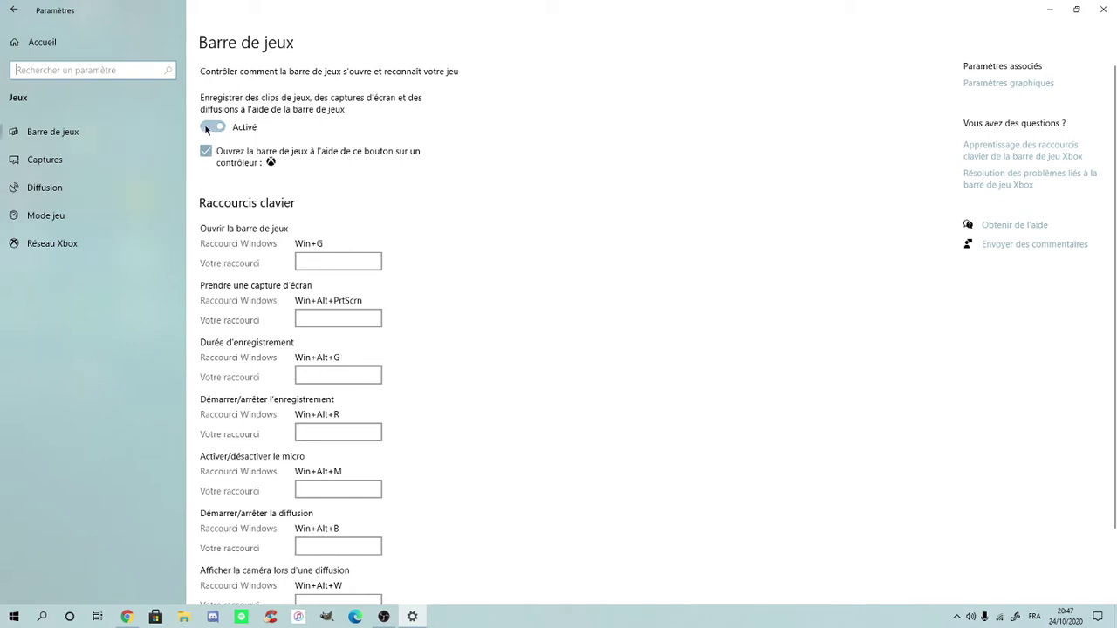
scroll(347, 352, down, 2)
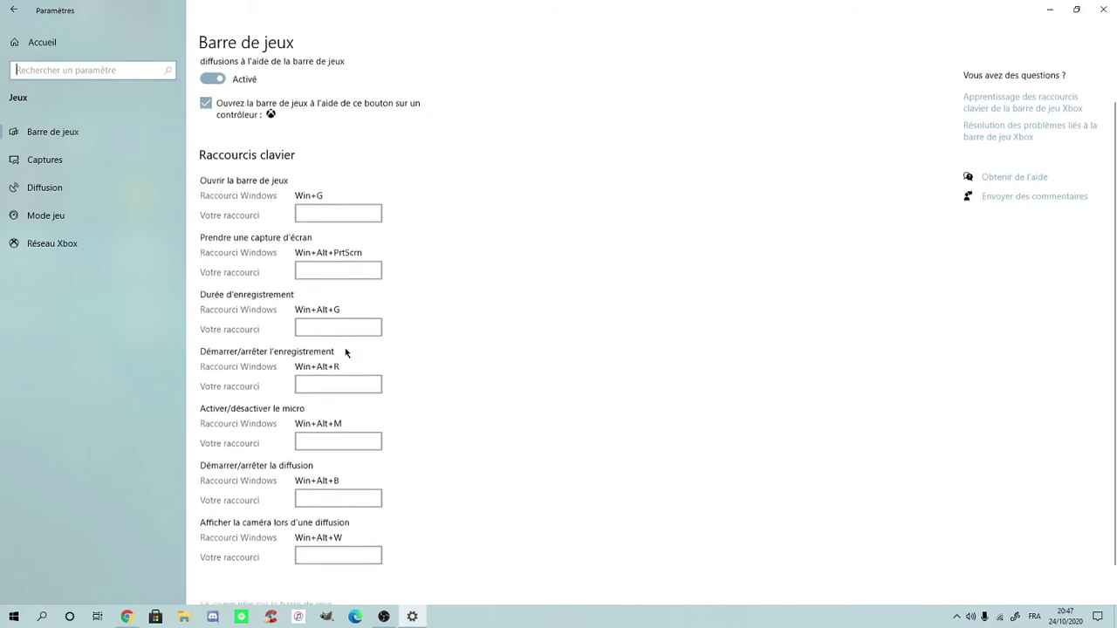
scroll(320, 392, up, 2)
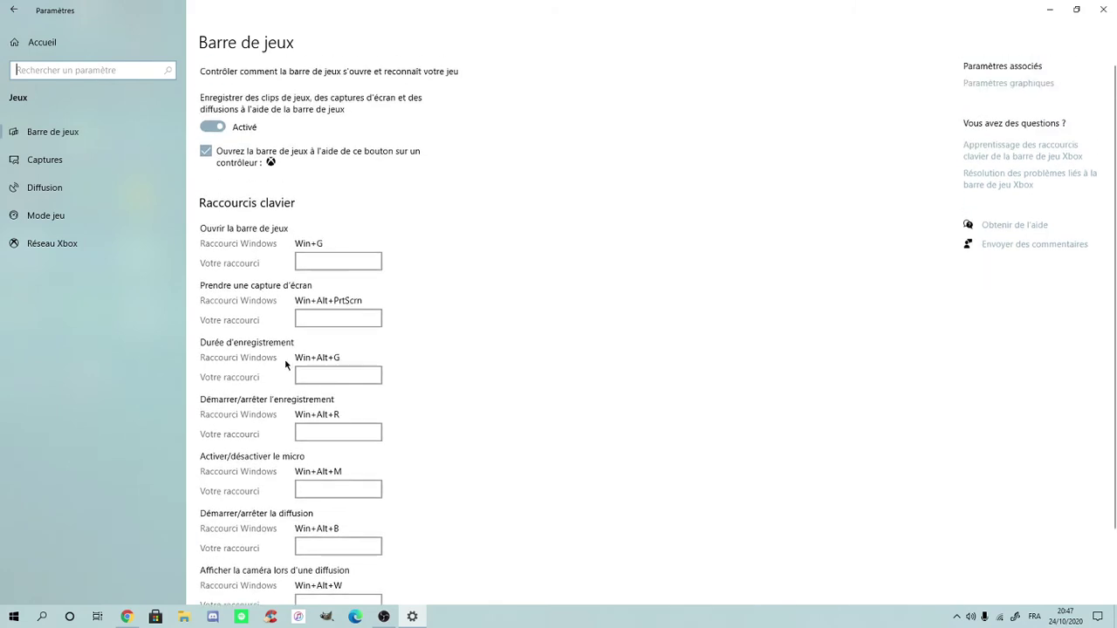
scroll(350, 497, down, 2)
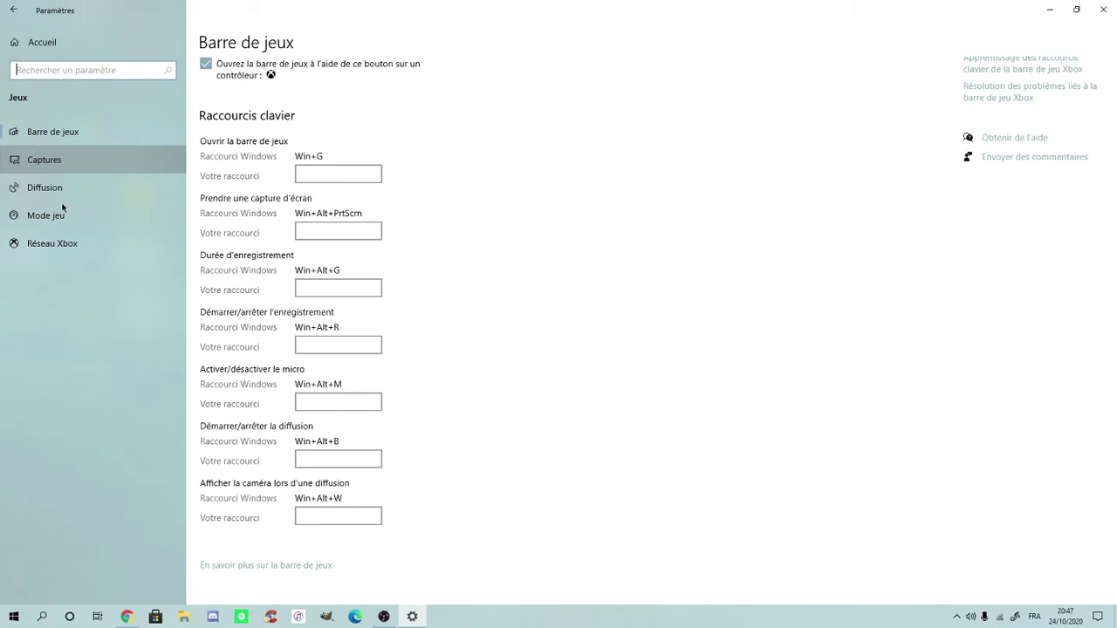
- Select Élevé as the recorded video quality in the Captures settings for games
scroll(353, 388, down, 3)
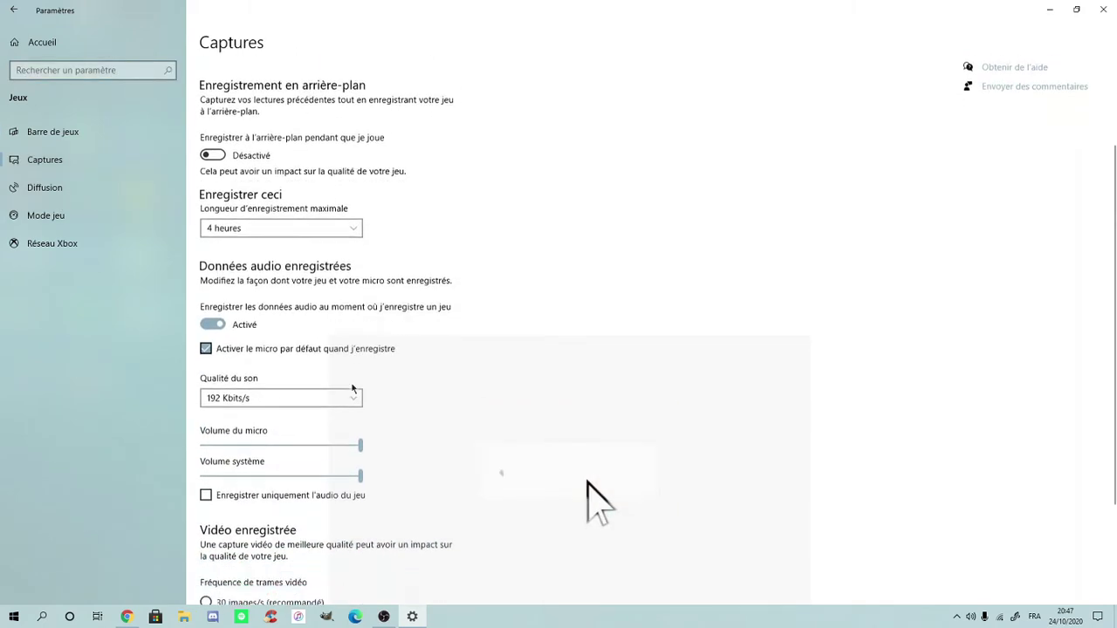
scroll(353, 388, down, 3)
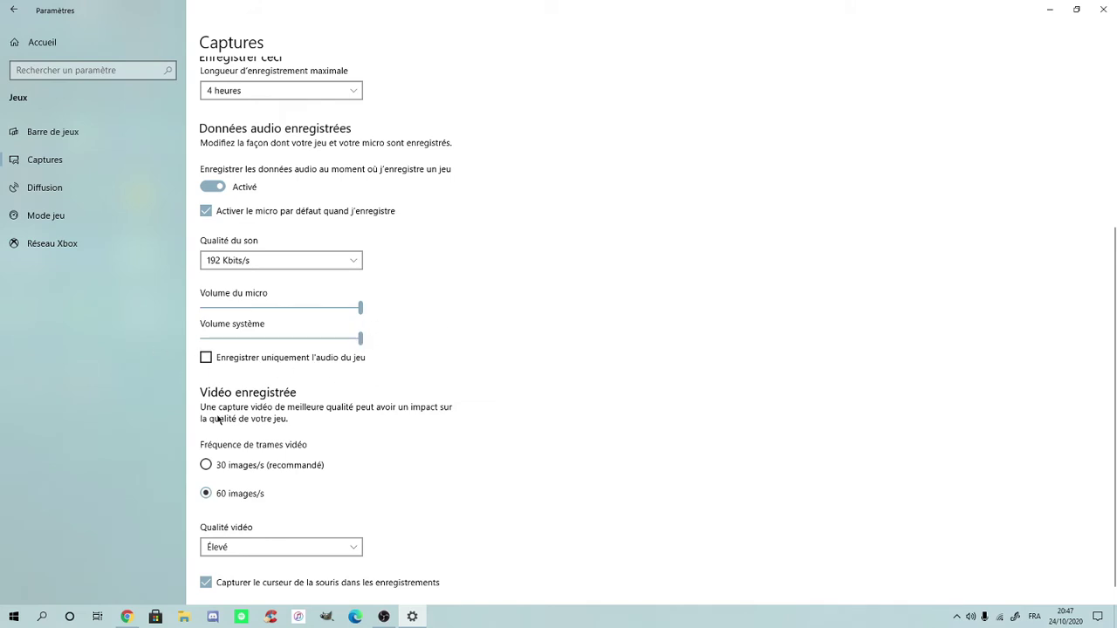
click(350, 547)
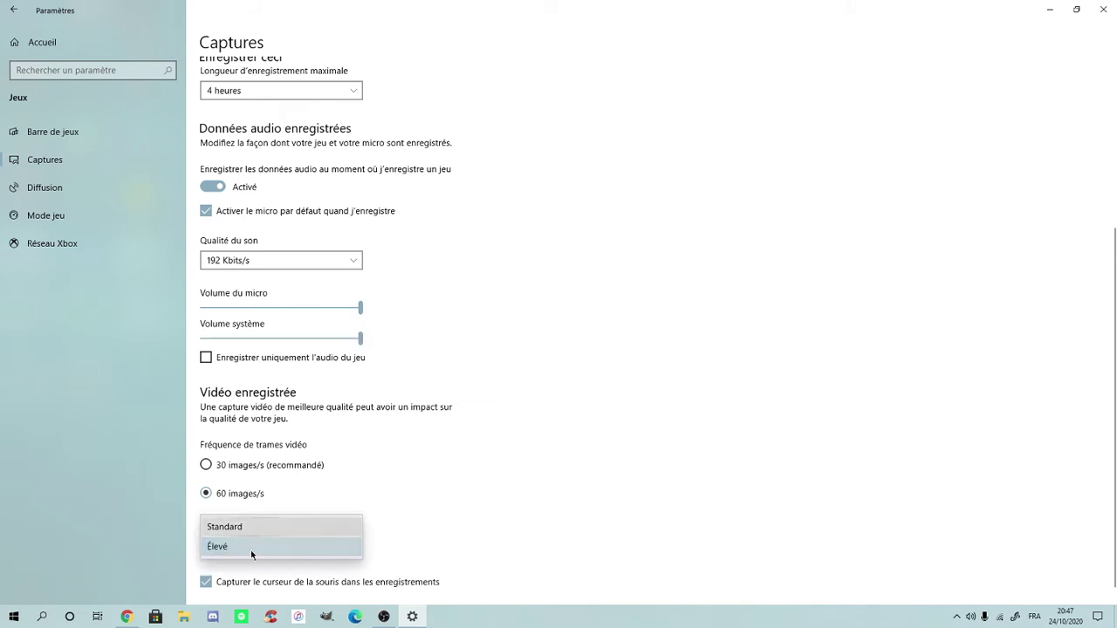
click(282, 547)
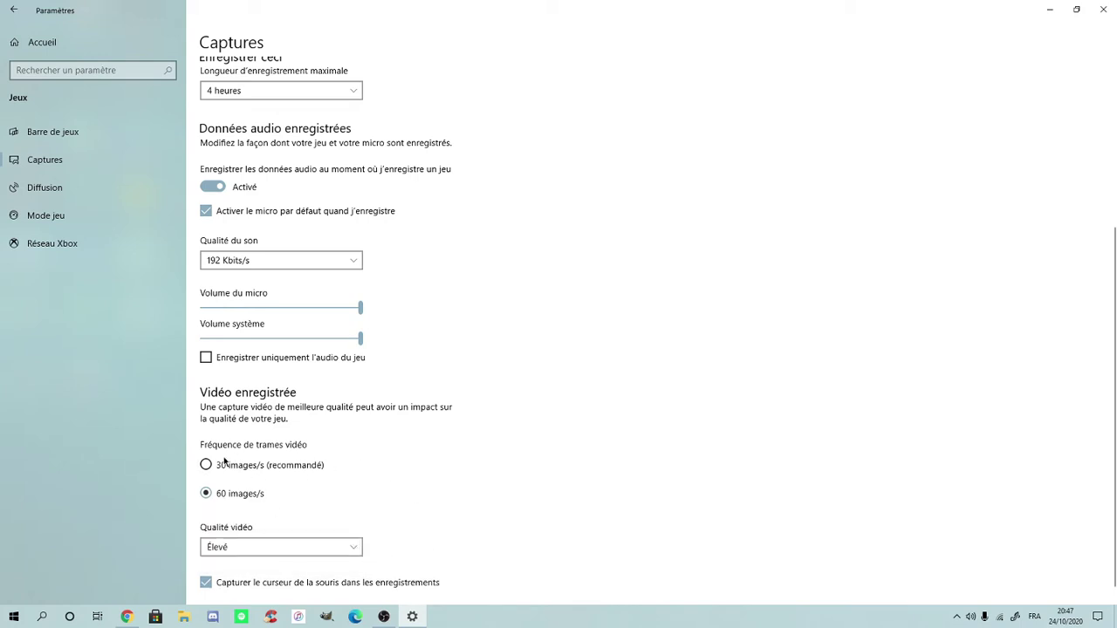
scroll(331, 515, down, 1)
scroll(319, 411, up, 4)
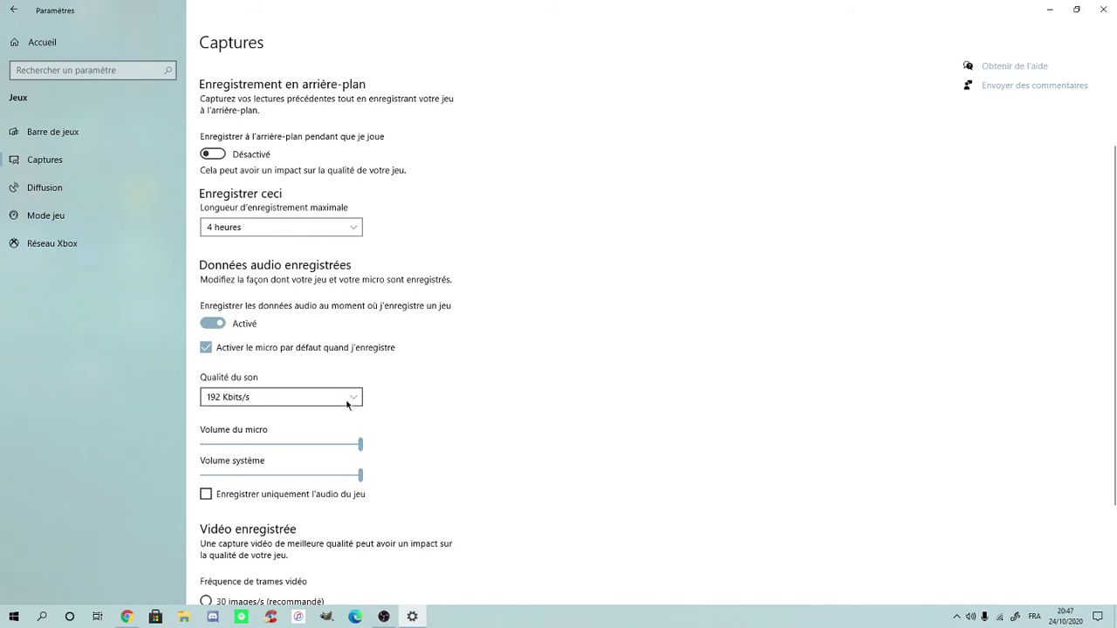
- Review the sound quality and maximum recording length choices in the Captures settings, returning to the home page
click(344, 400)
click(344, 398)
click(268, 225)
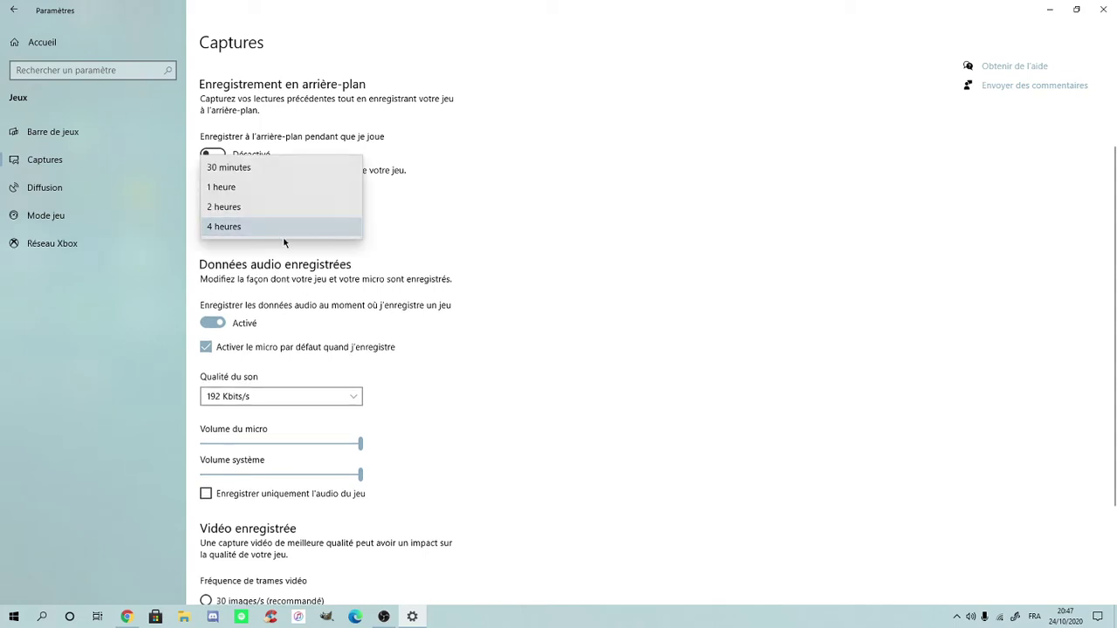
click(282, 228)
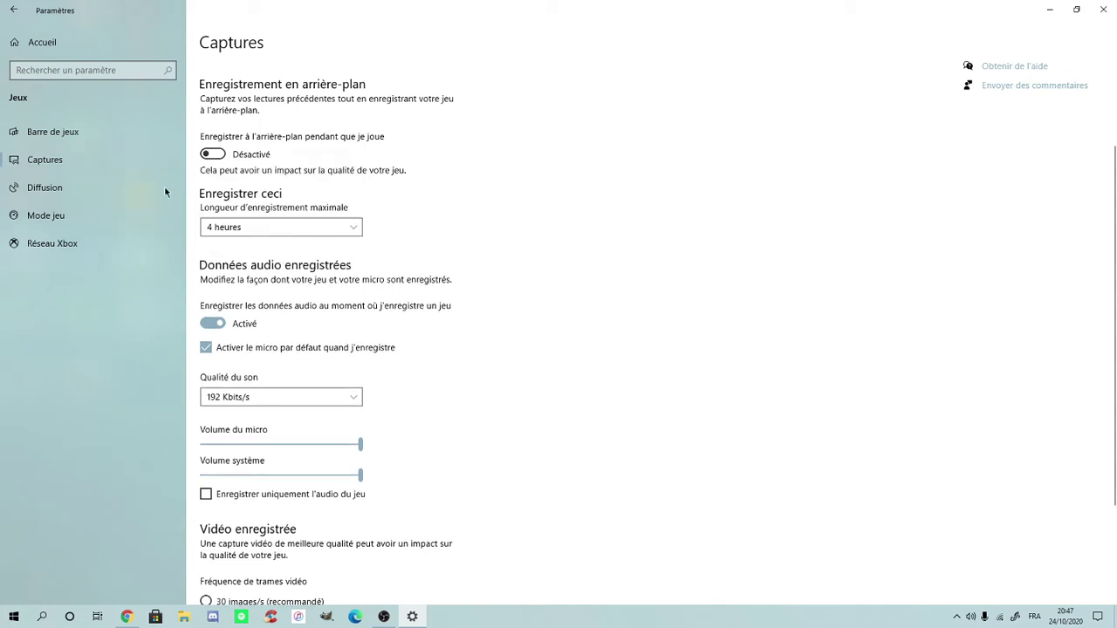
key(alt+Left)
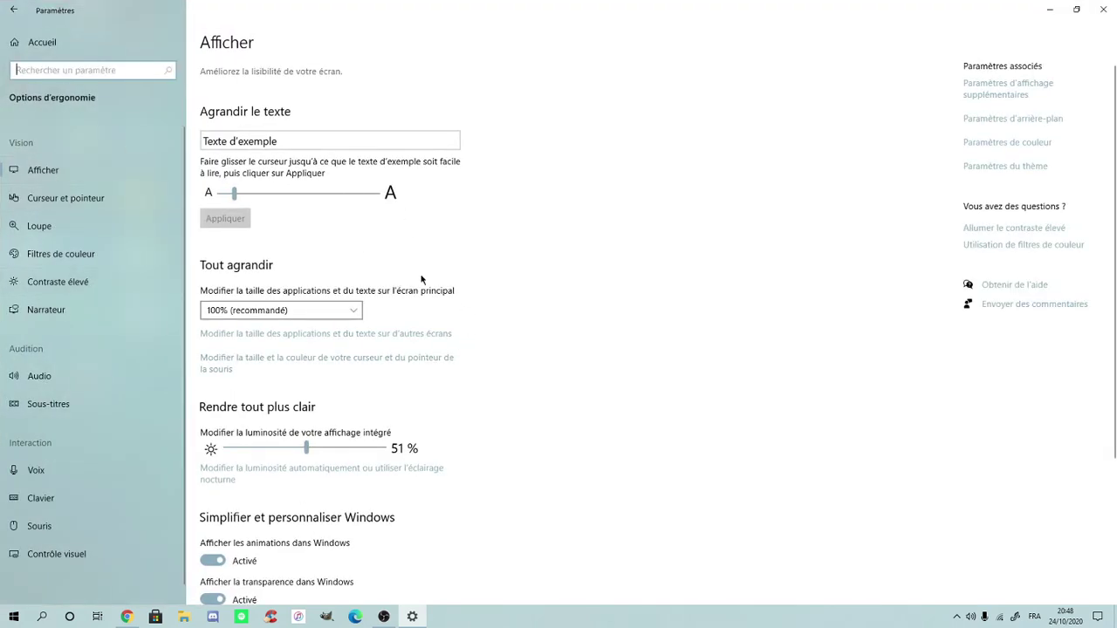
- Try enlarging the example text to 225 % in the Afficher ergonomics settings, returning the slider to its minimum
drag(234, 193, 775, 244)
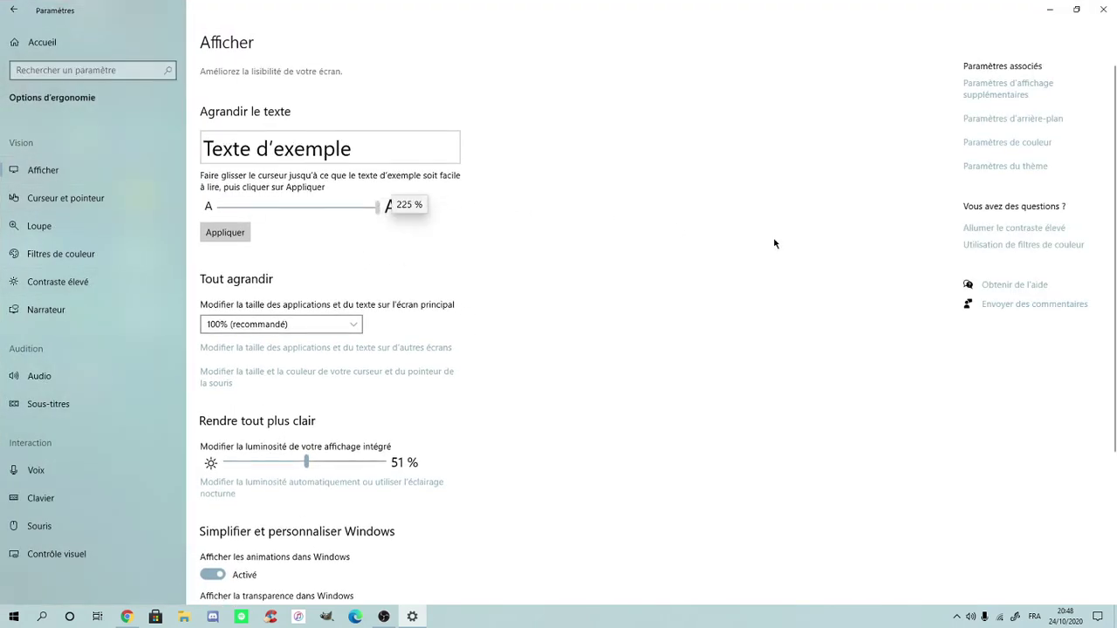
click(226, 232)
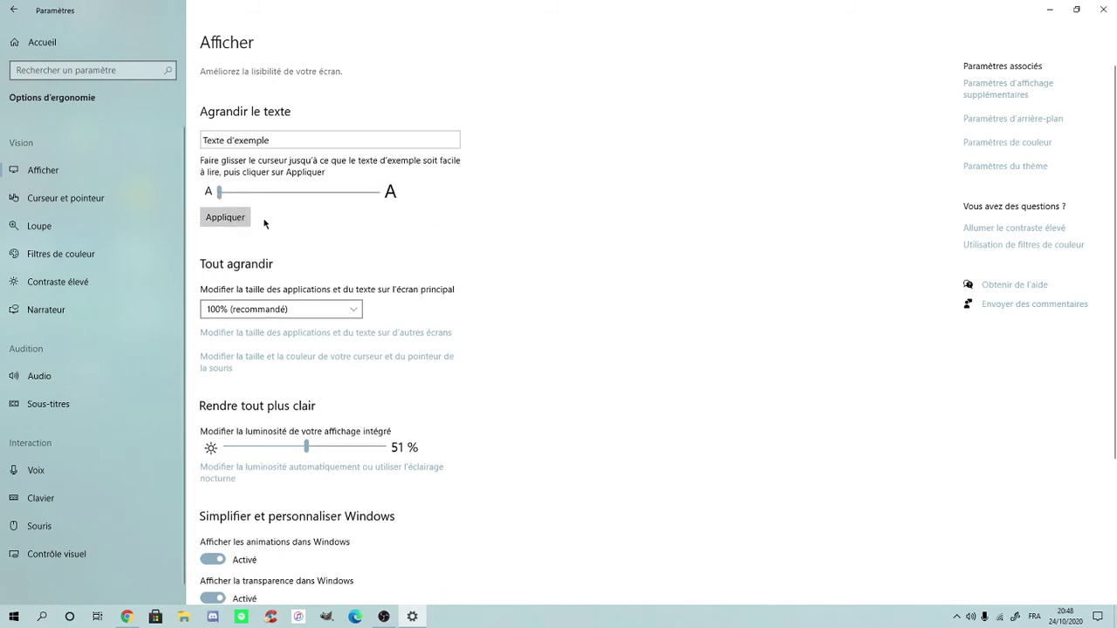
drag(213, 191, 213, 203)
- Lower the built-in display's brightness to 34 % and review the options for simplifying Windows
drag(305, 446, 282, 447)
scroll(197, 480, down, 2)
scroll(197, 480, down, 3)
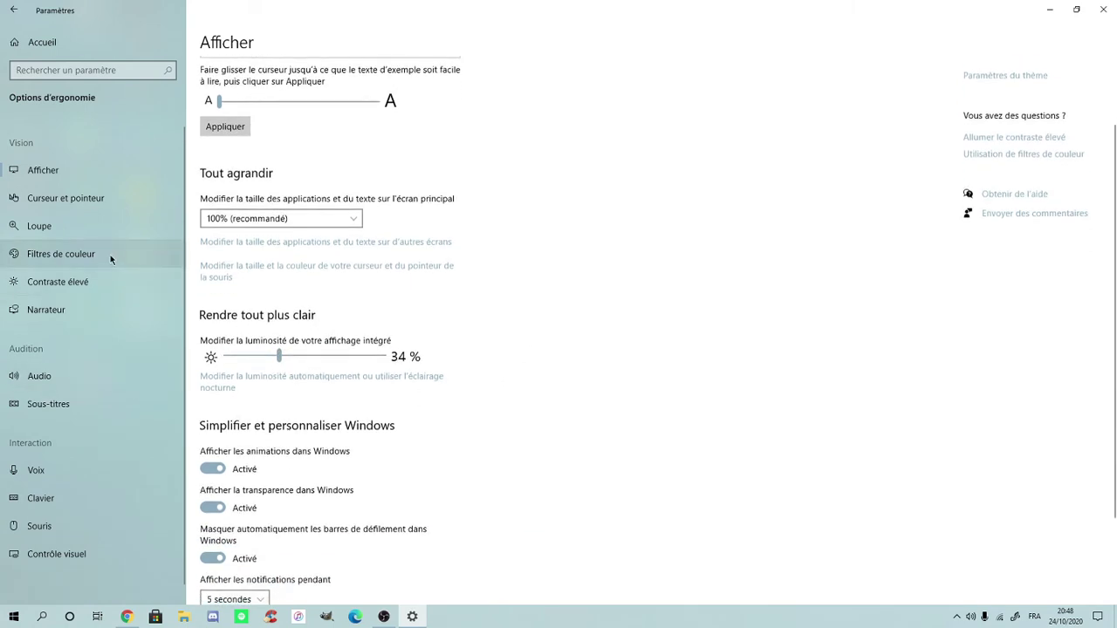
scroll(110, 257, down, 1)
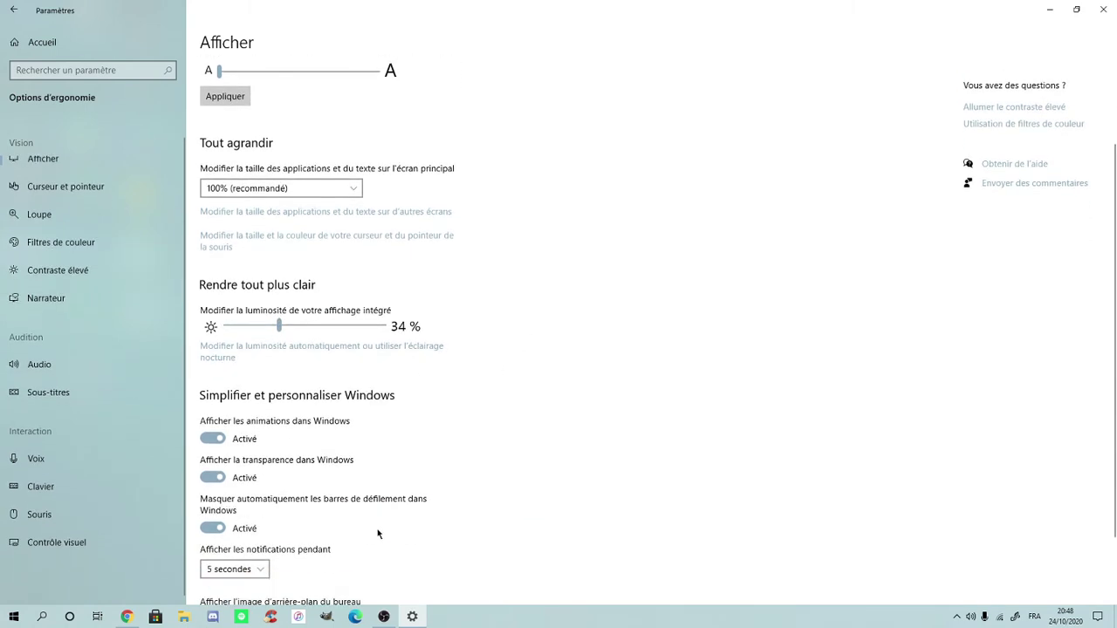
- Try the white pointer colour and a larger pointer size in Curseur et pointeur, restoring the black pointer and smallest size
click(52, 185)
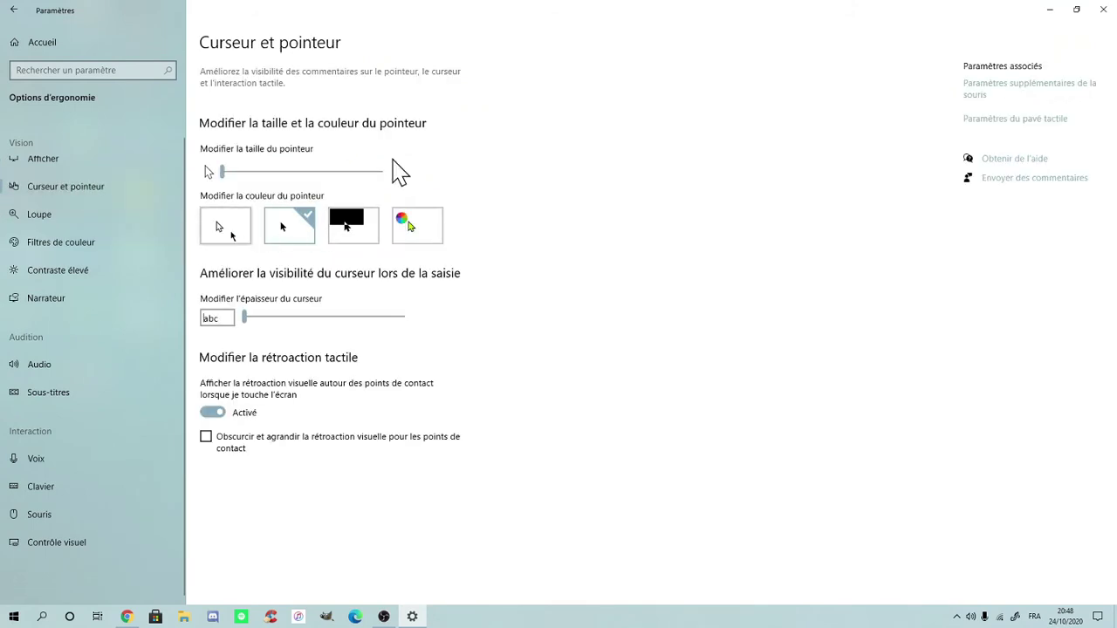
click(231, 222)
mouse_move(222, 172)
mouse_down()
mouse_move(381, 172)
mouse_move(222, 166)
mouse_up()
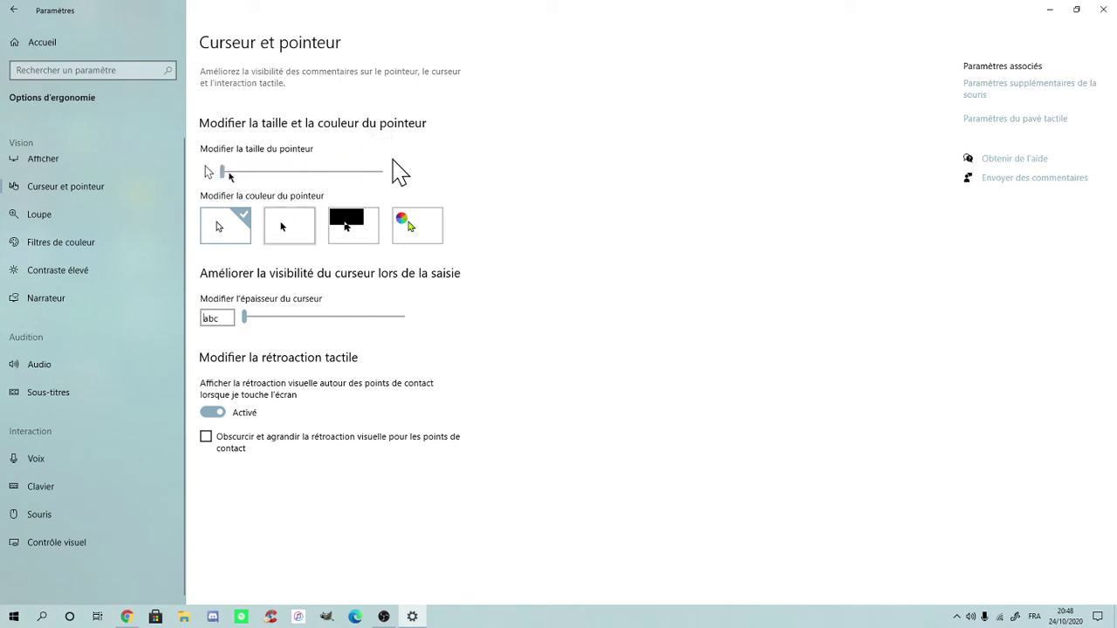
click(289, 225)
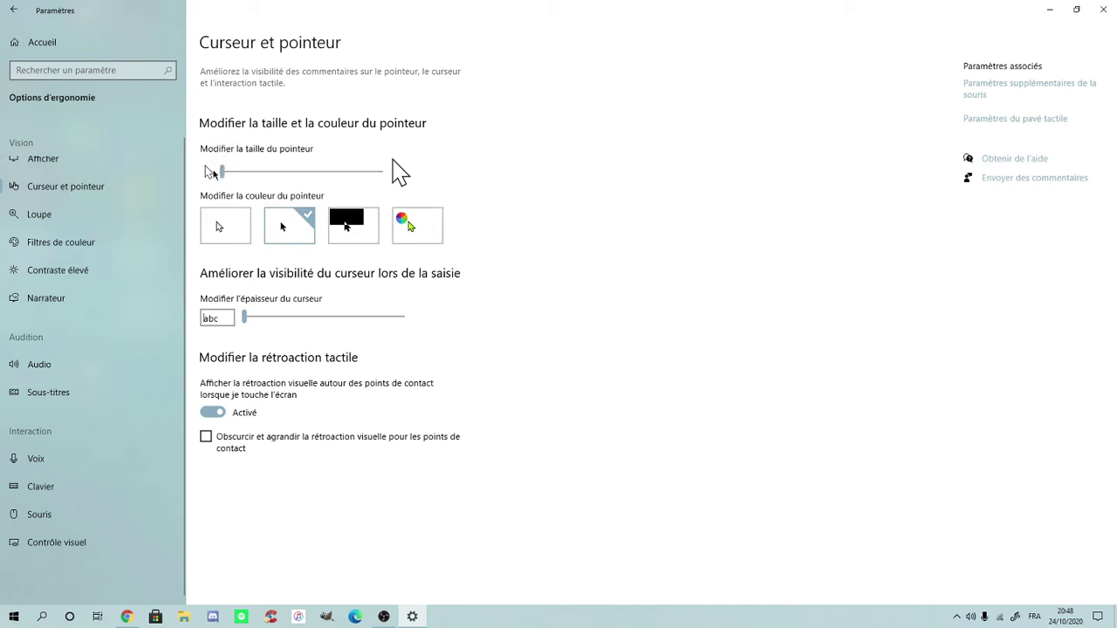
drag(221, 172, 233, 172)
drag(232, 172, 223, 182)
- Try the inverted and custom pointer colours, then reselect the black pointer
click(349, 225)
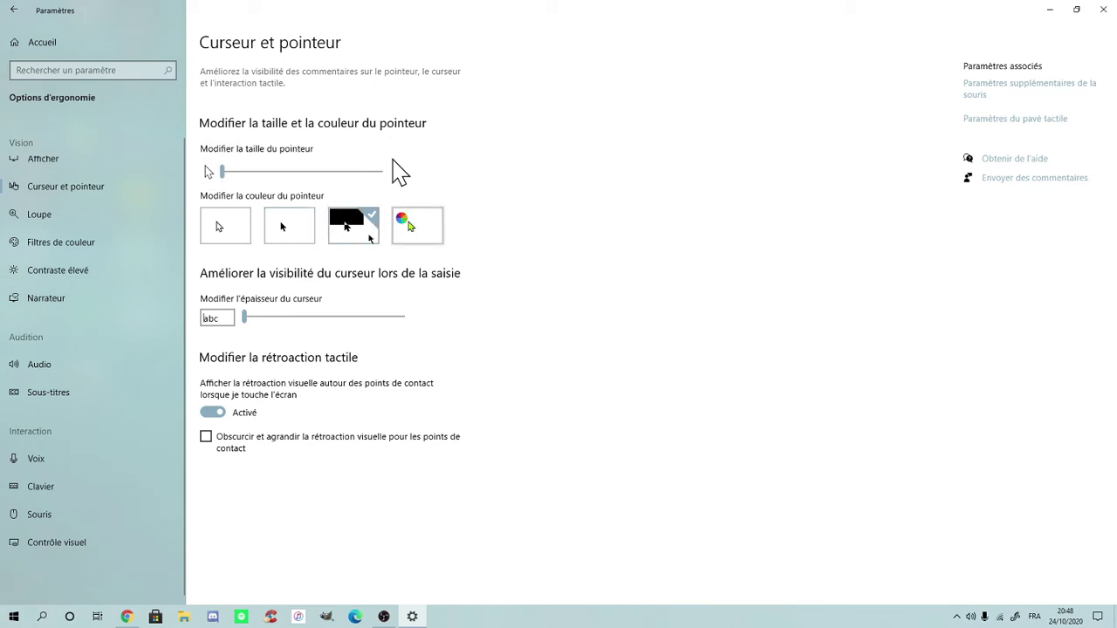
click(414, 225)
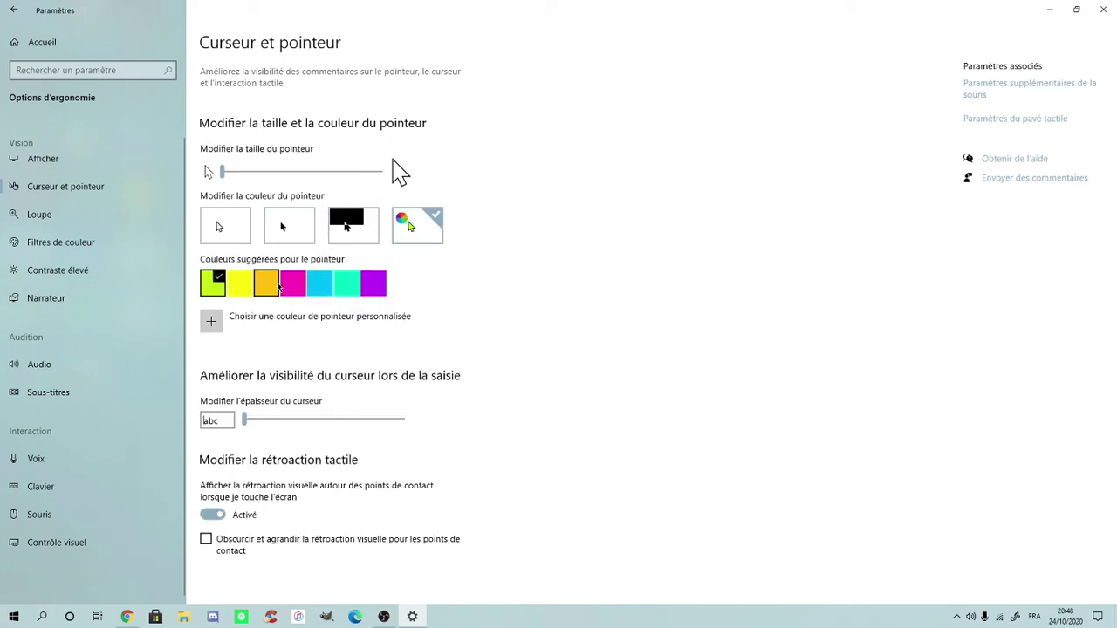
click(288, 225)
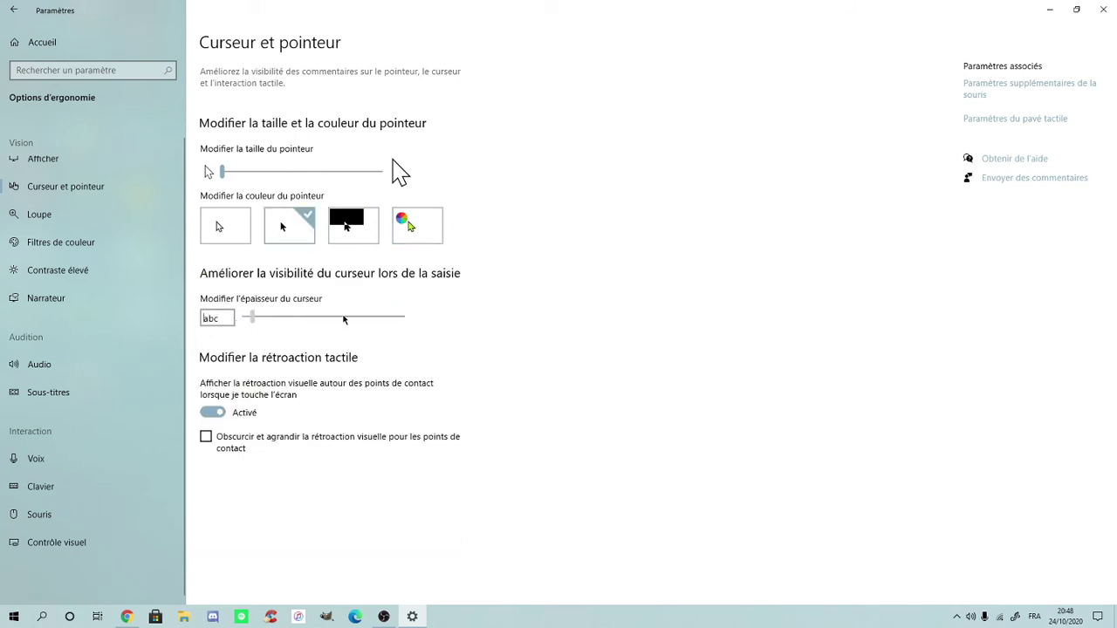
- Try the maximum text cursor thickness, bring it back to the minimum and return to the settings home page
drag(344, 320, 516, 314)
drag(405, 322, 245, 317)
mouse_move(246, 318)
mouse_down()
mouse_move(402, 318)
mouse_move(244, 318)
mouse_up()
click(13, 9)
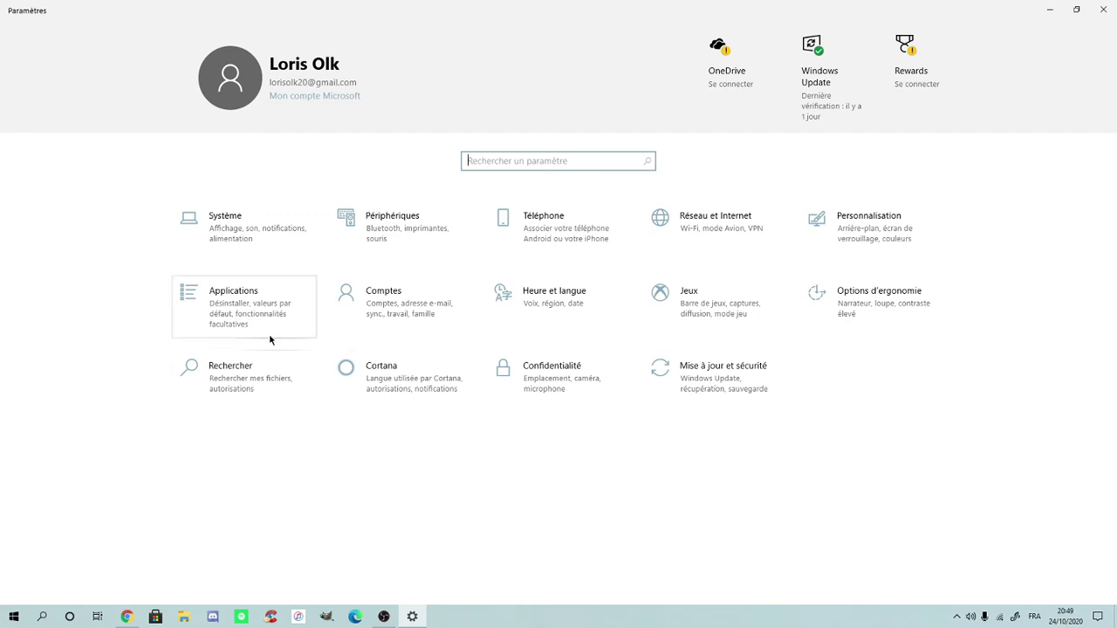
- Open the Rechercher settings, search the settings for Film and clear the search
click(253, 379)
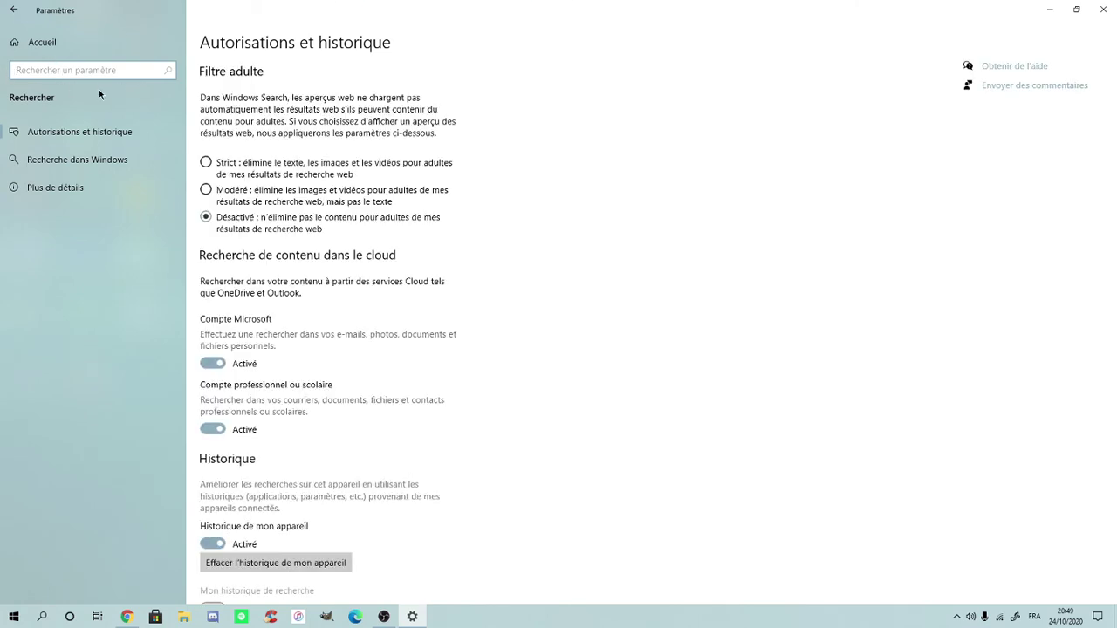
text(Film)
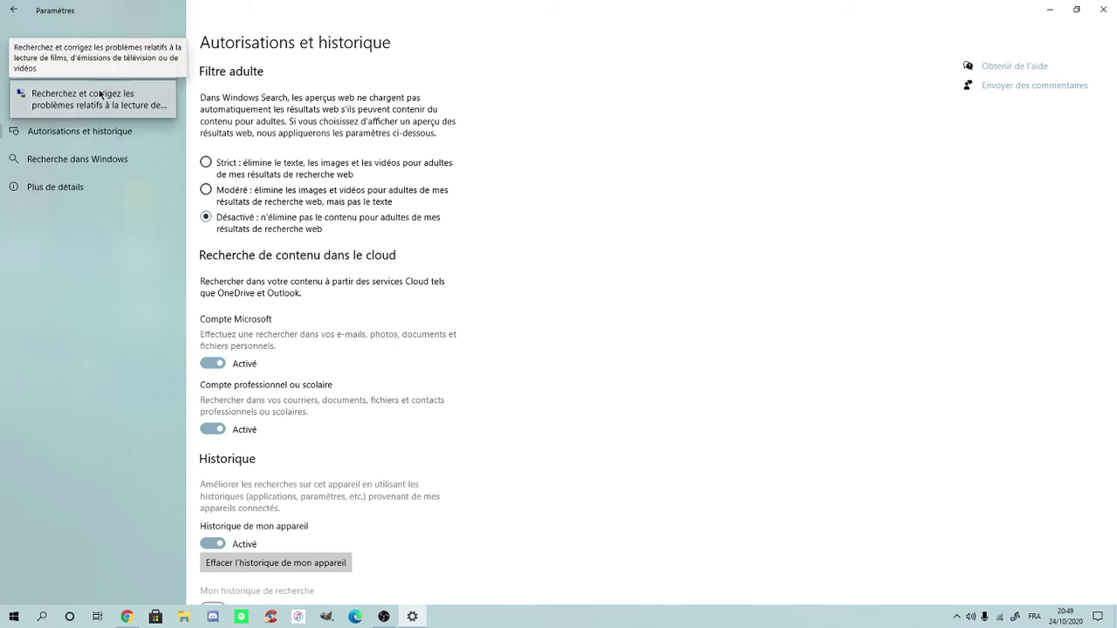
key(BackSpace)
key(BackSpace)
key(BackSpace)
key(BackSpace)
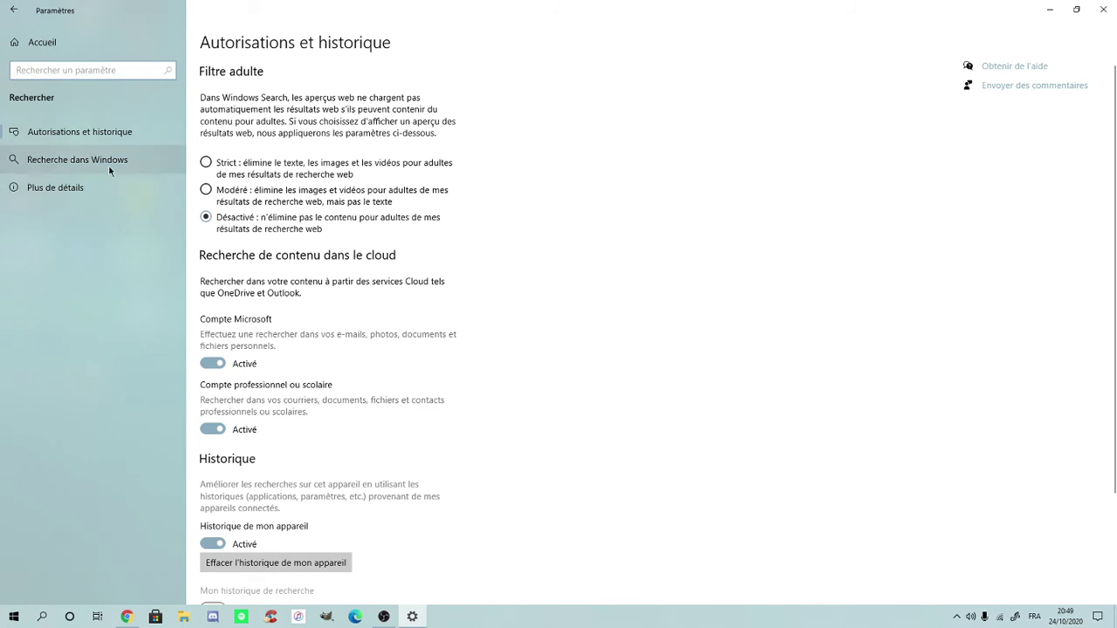
- Review the search permissions and history, then the indexing options and excluded folders in Recherche dans Windows, and return to the home page
scroll(394, 521, down, 1)
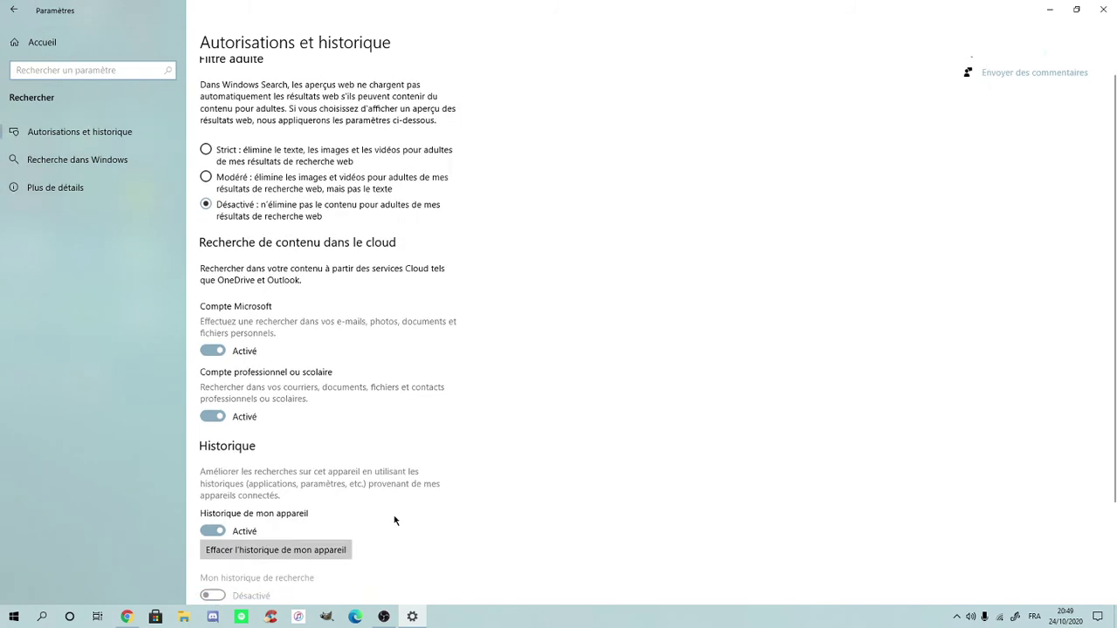
scroll(394, 521, down, 3)
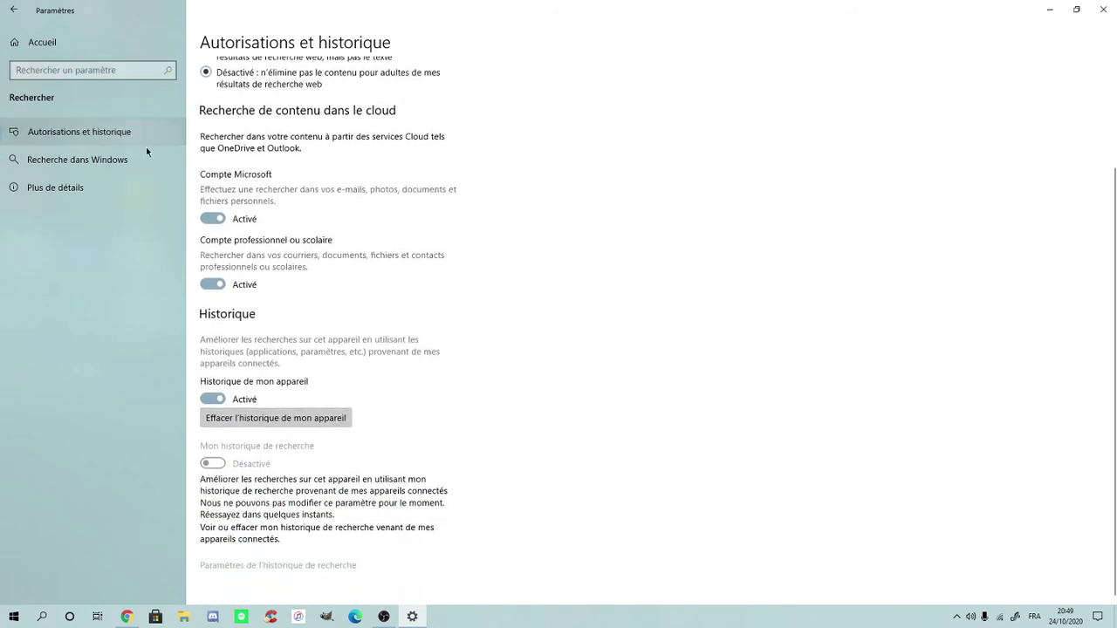
click(70, 169)
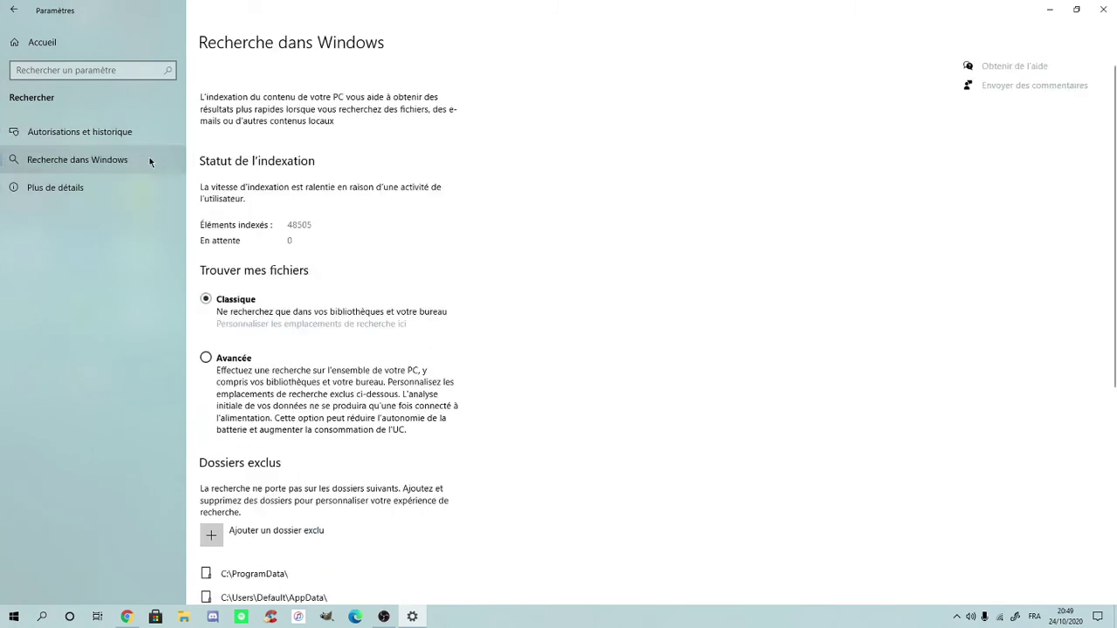
scroll(327, 363, down, 3)
scroll(327, 364, down, 5)
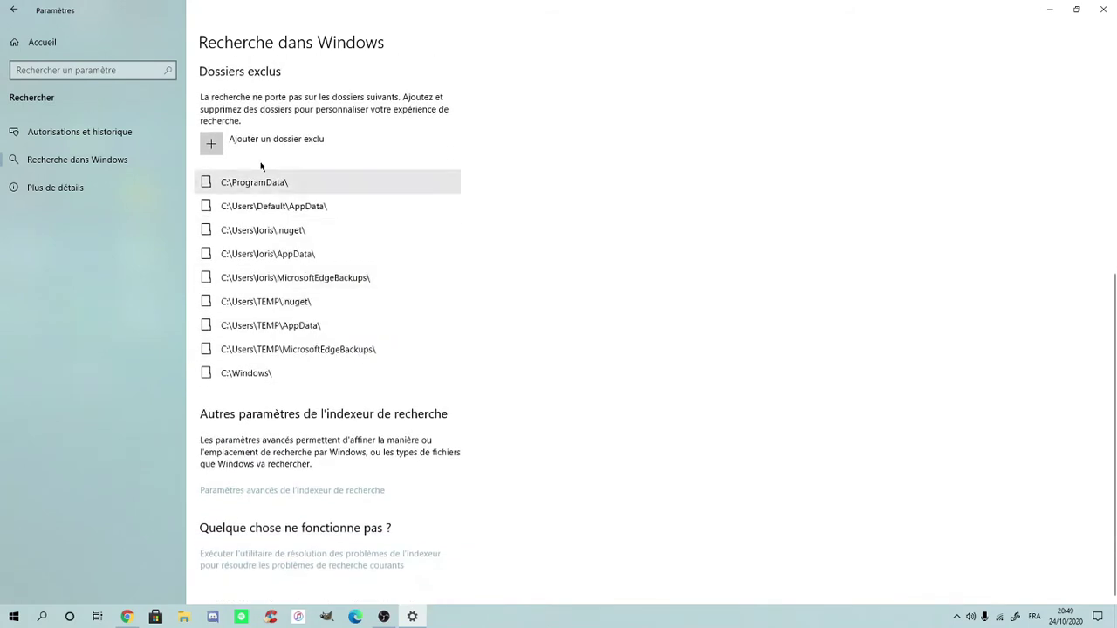
scroll(253, 228, up, 5)
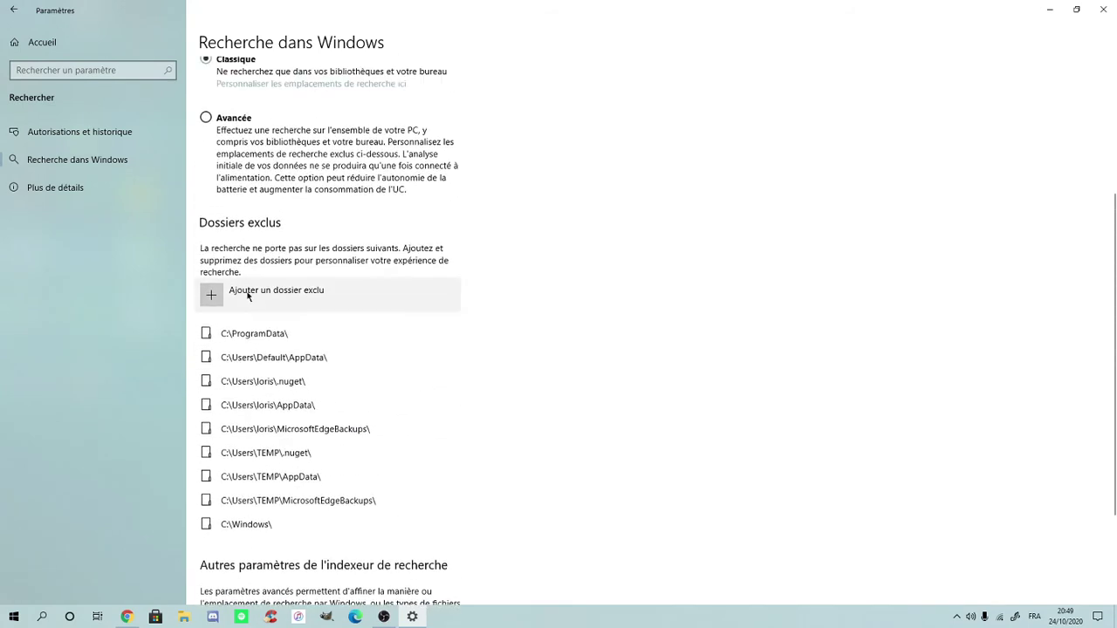
click(122, 70)
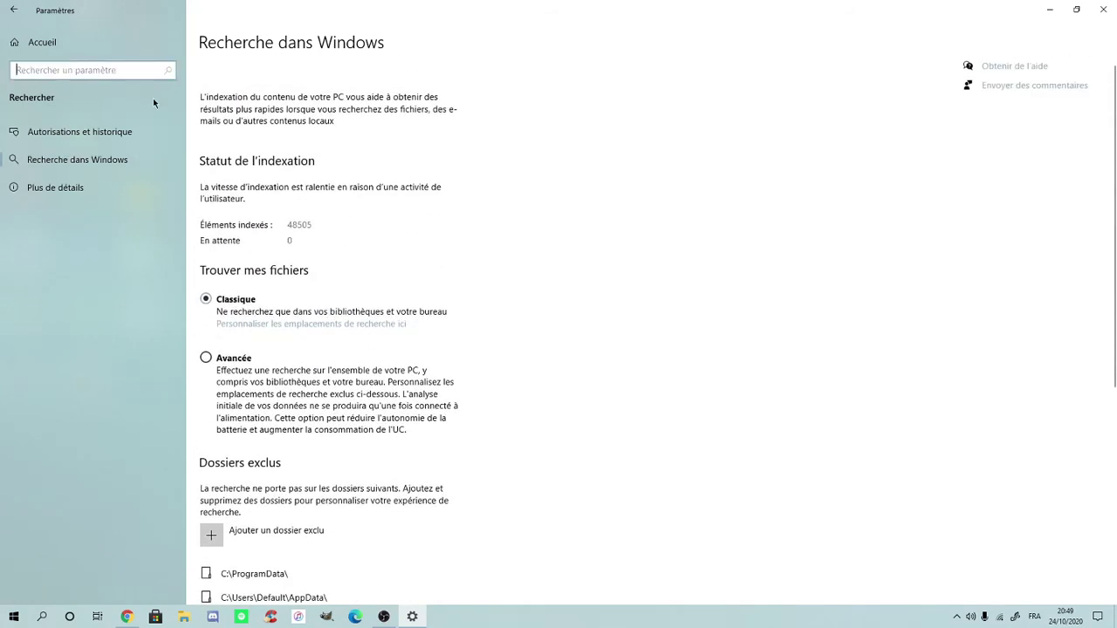
scroll(295, 275, down, 4)
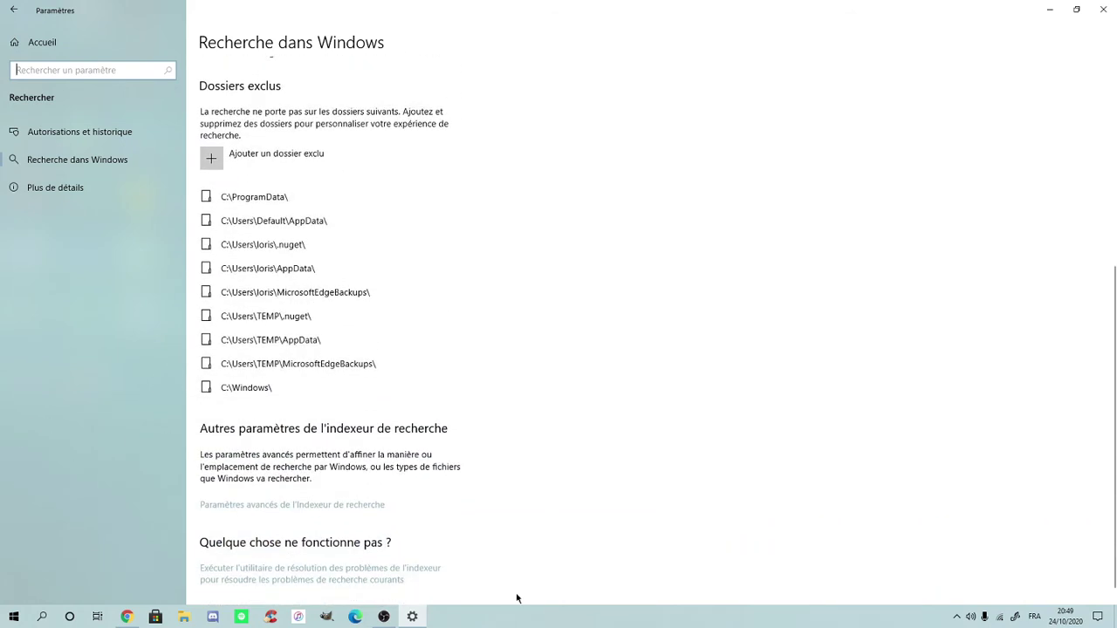
scroll(158, 395, up, 1)
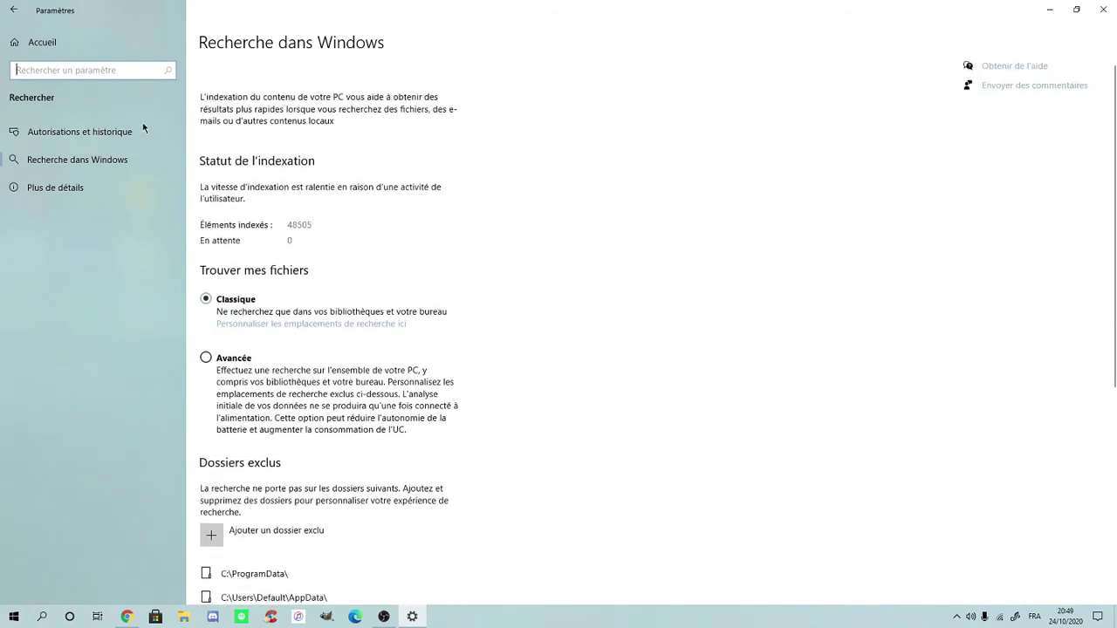
scroll(416, 504, down, 5)
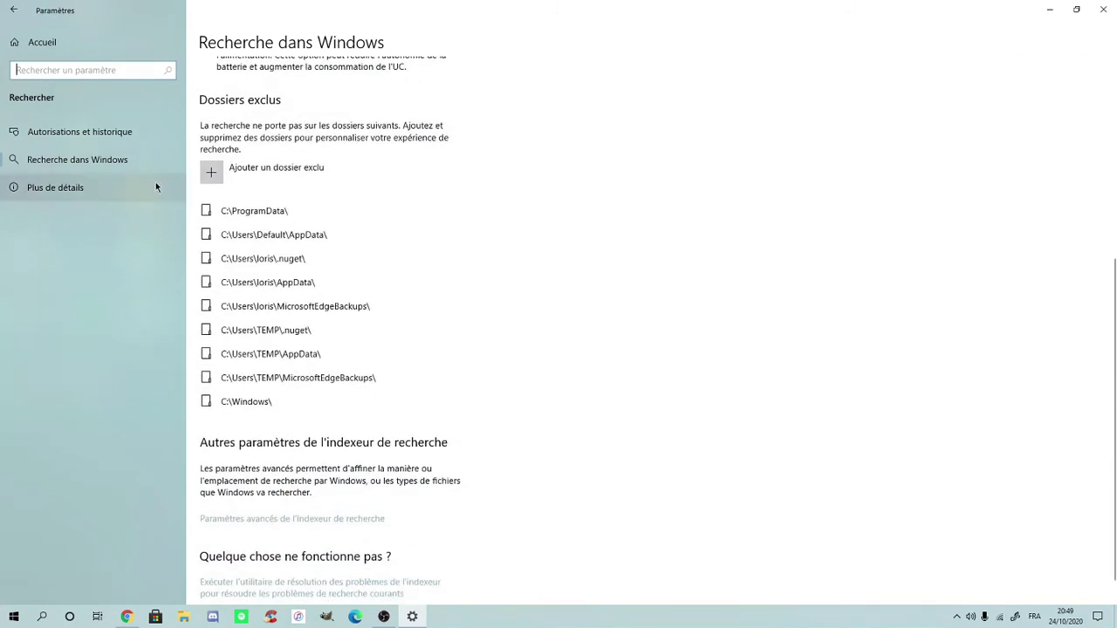
click(12, 11)
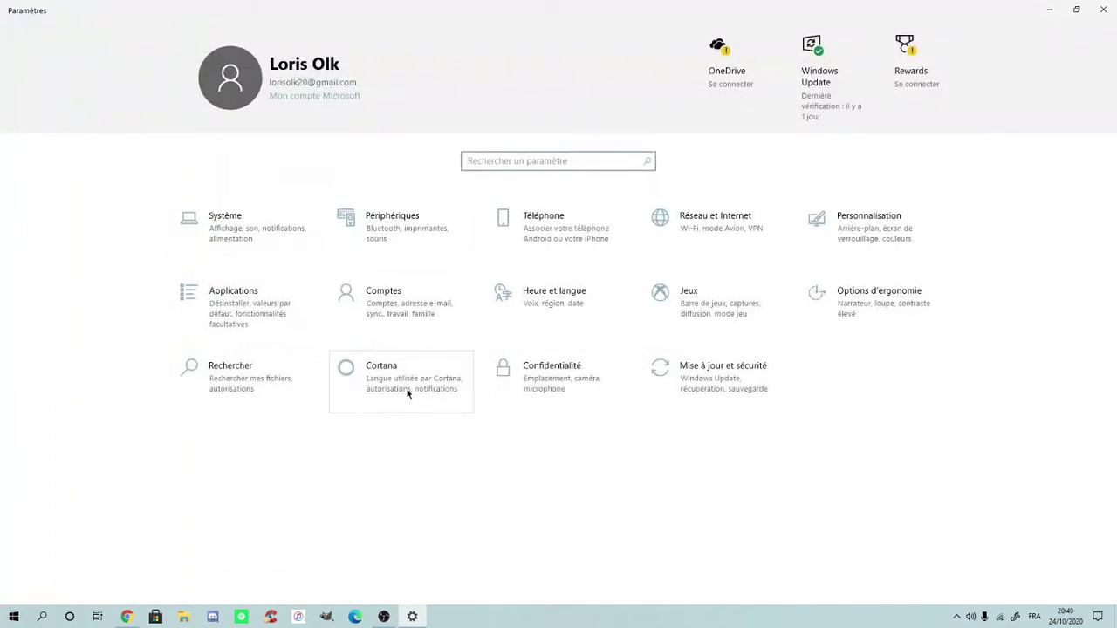
- Review the Parler à Cortana options and the available Cortana languages, returning to the home page
click(406, 394)
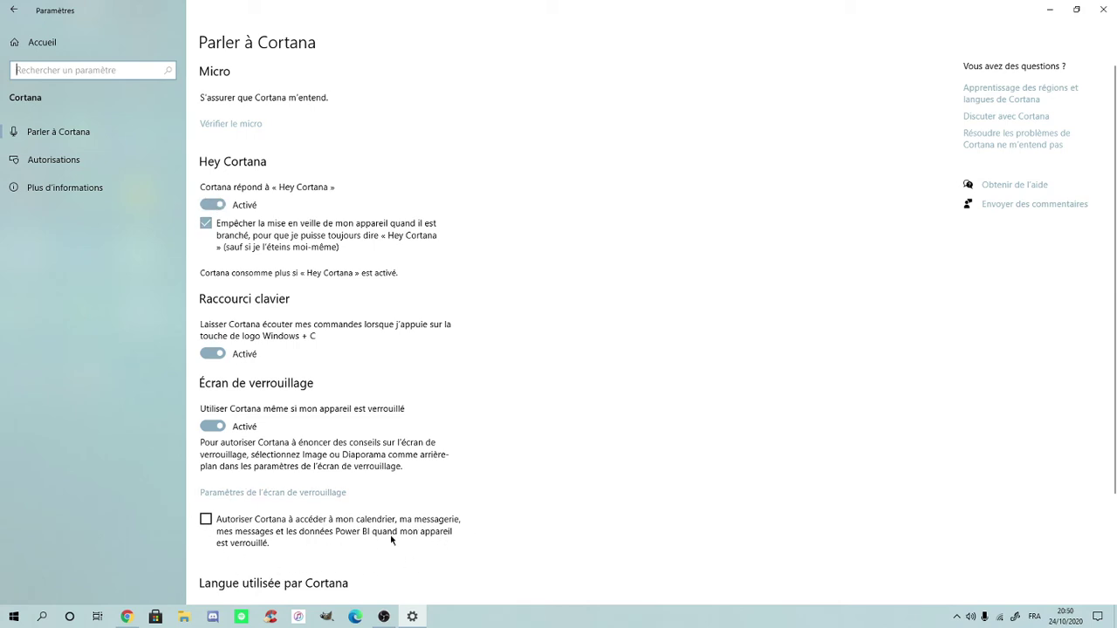
scroll(249, 565, down, 3)
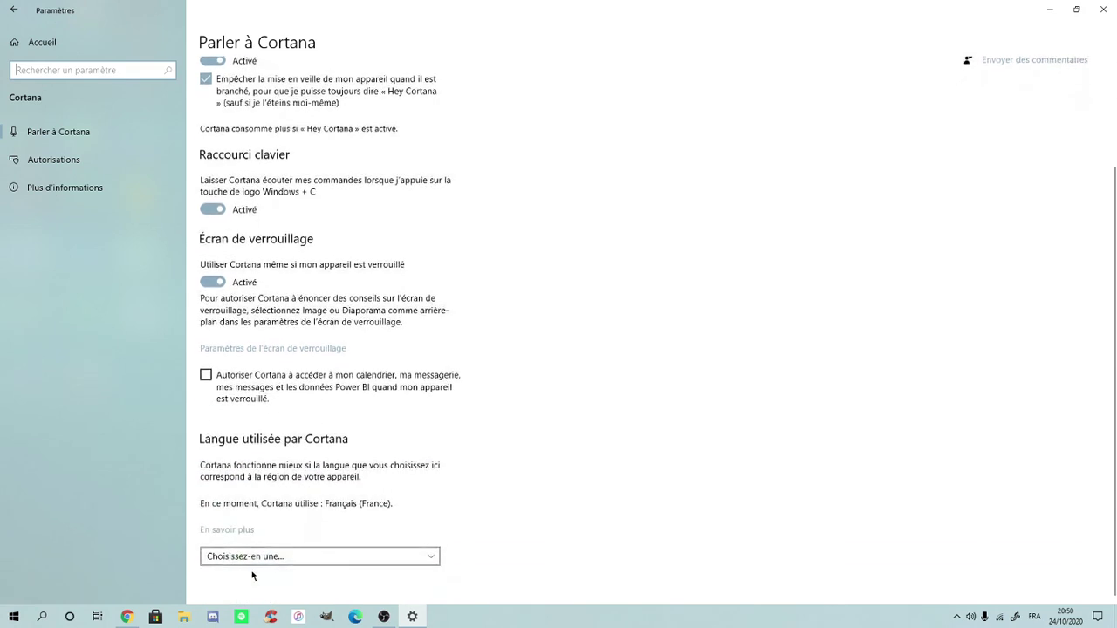
click(234, 557)
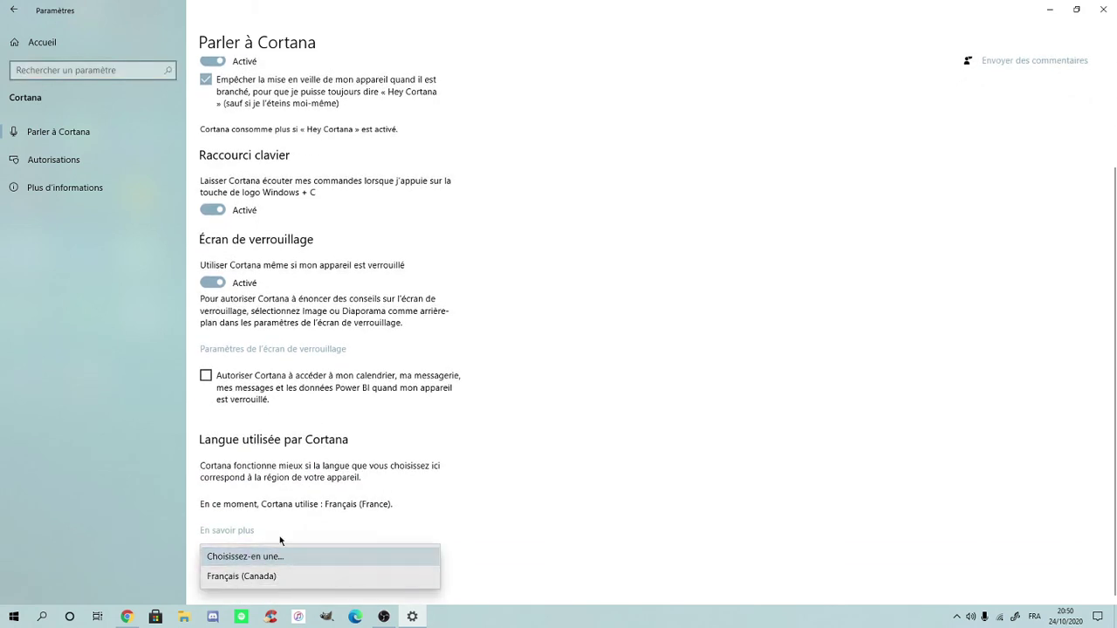
click(286, 558)
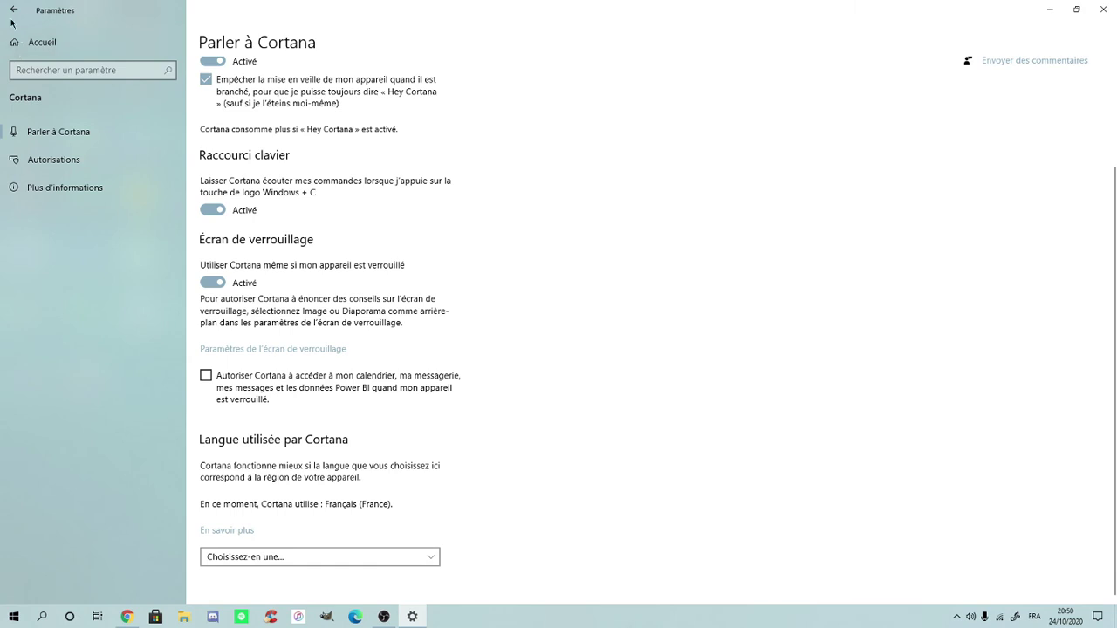
click(27, 41)
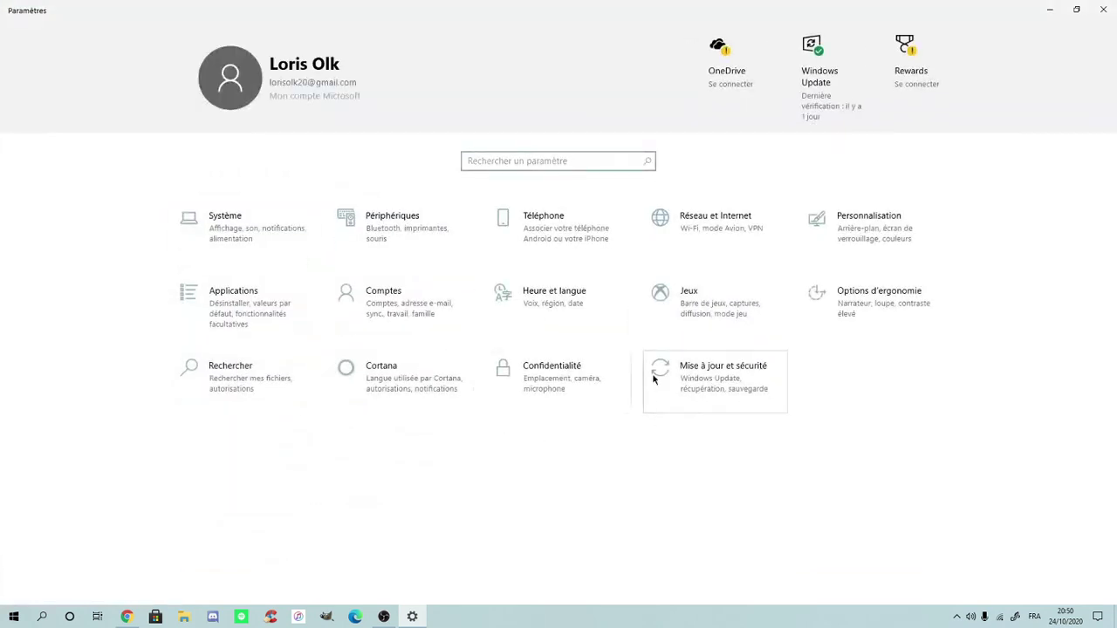
- Open the Confidentialité settings and view the general privacy options
click(569, 385)
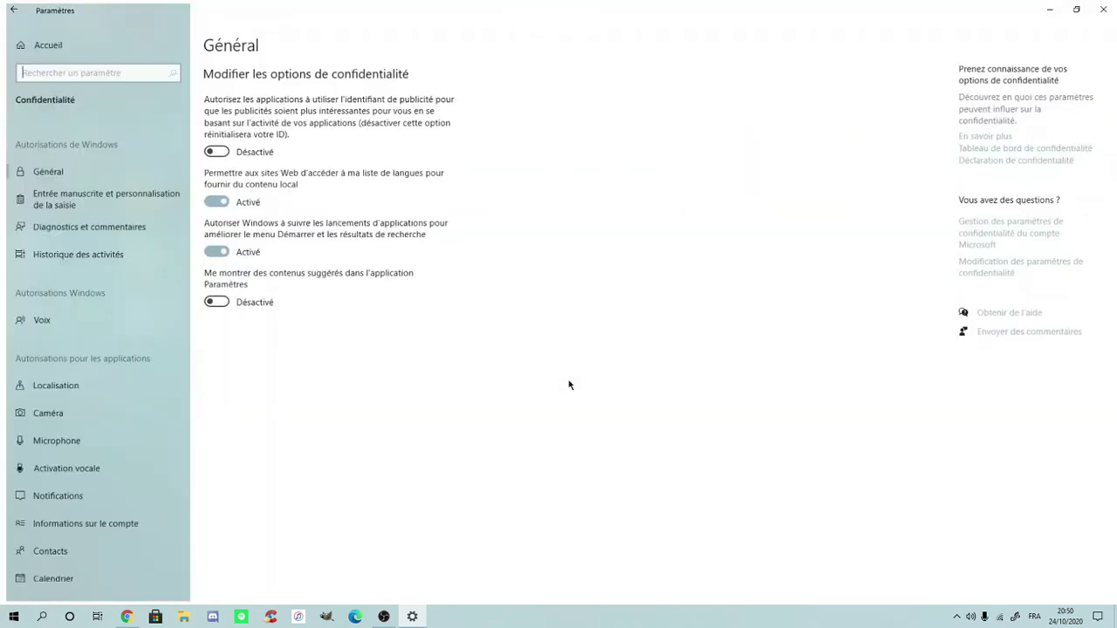
click(14, 10)
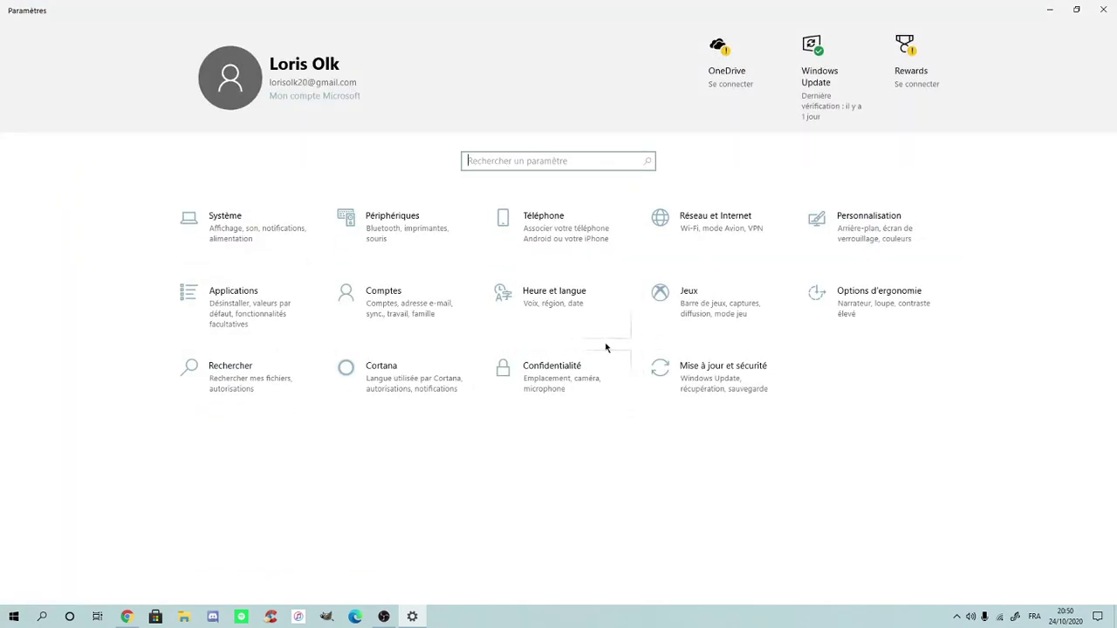
click(535, 391)
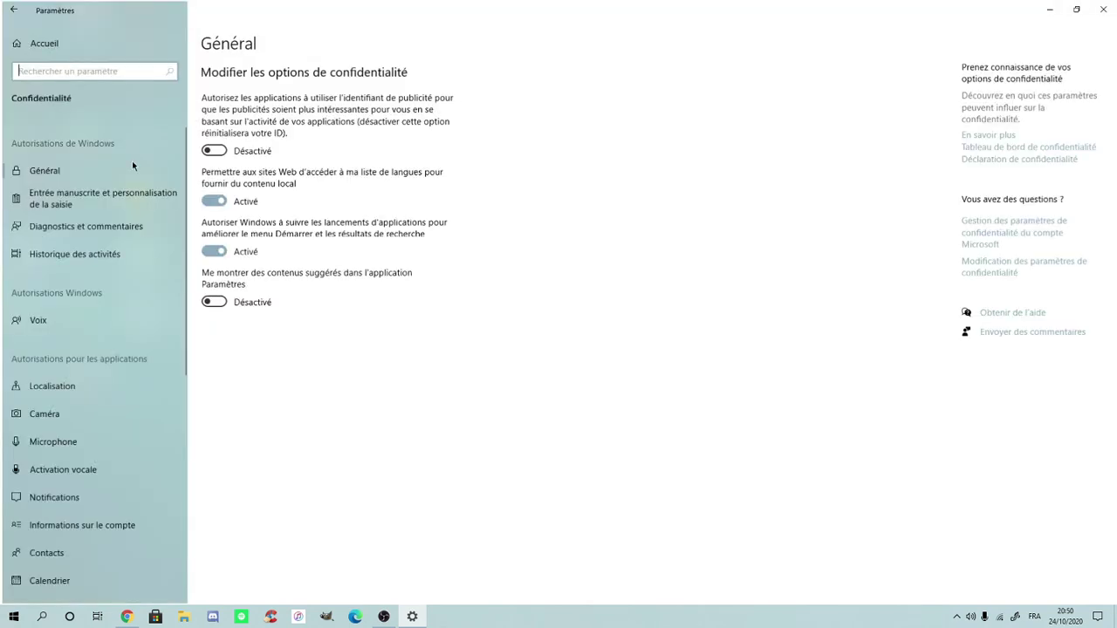
- Review the Confidentialité app permissions and the Windows Update page under Mise à jour et sécurité, returning to the home page
scroll(81, 428, down, 5)
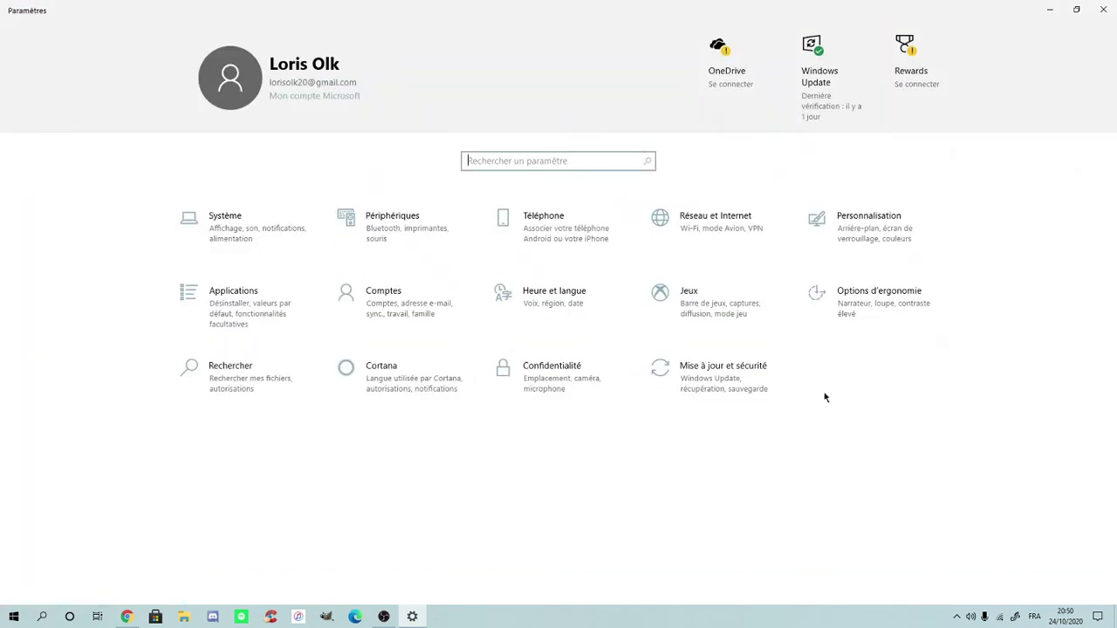
click(715, 377)
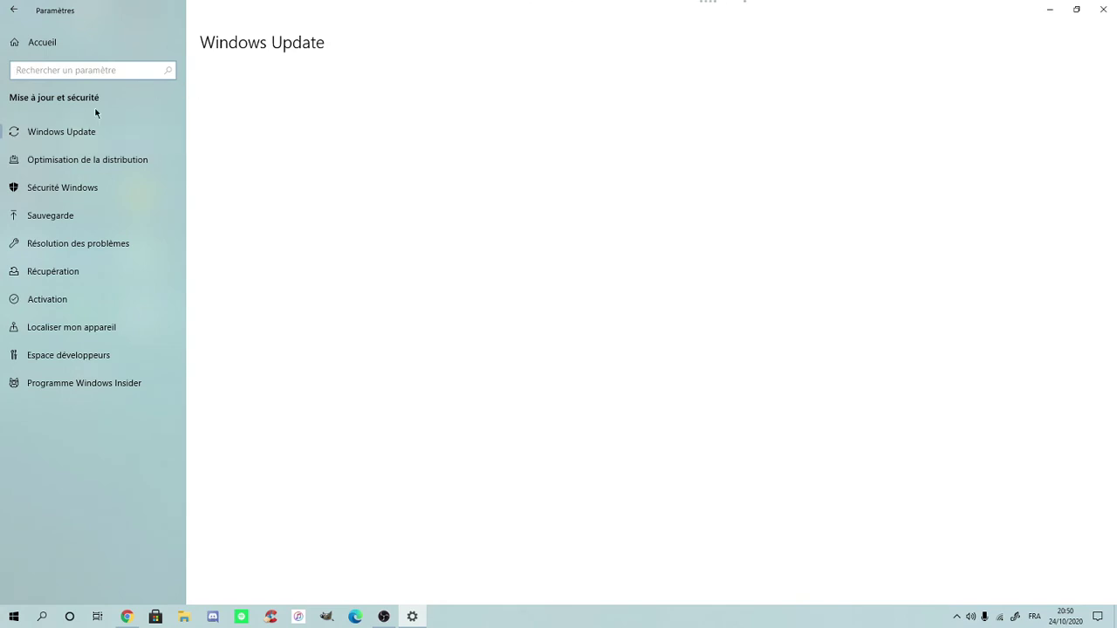
click(284, 125)
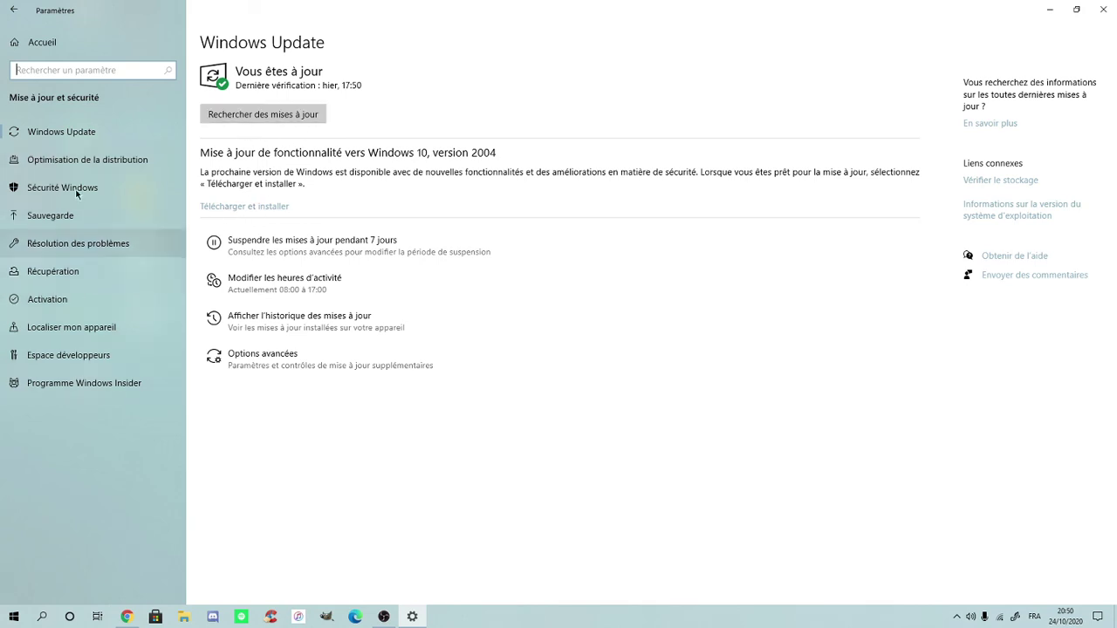
click(170, 289)
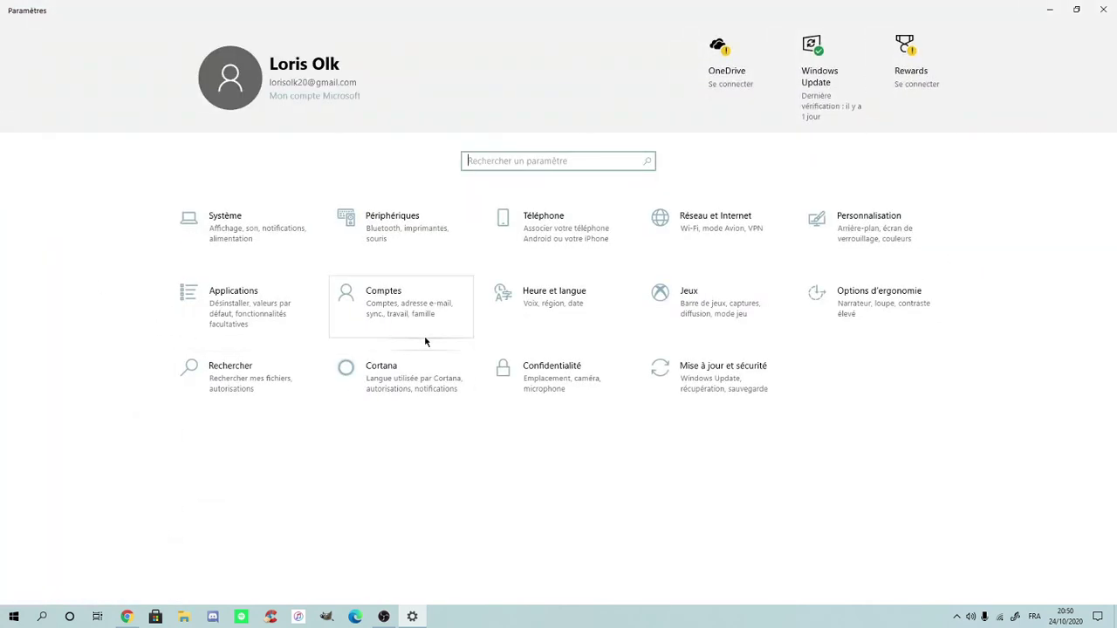
- Switch to OBS, move its window lower over the settings and minimise the Paramètres window to show the desktop
click(384, 618)
drag(664, 7, 637, 136)
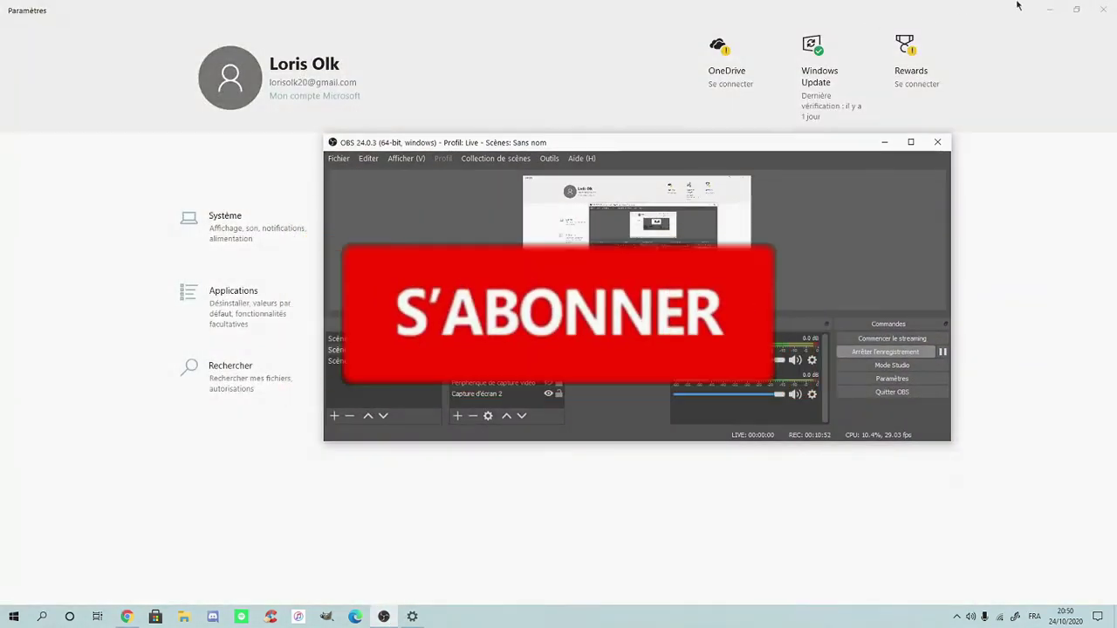
click(1076, 9)
click(812, 163)
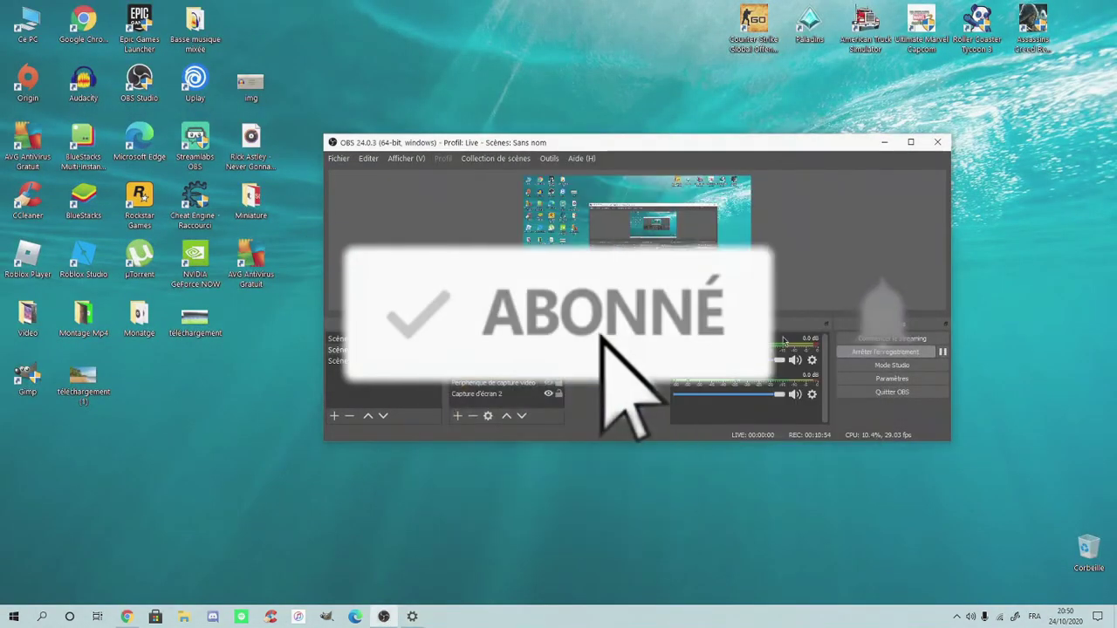
- Reposition the OBS window on the desktop, minimise it and bring it back up
drag(651, 150, 741, 172)
click(907, 181)
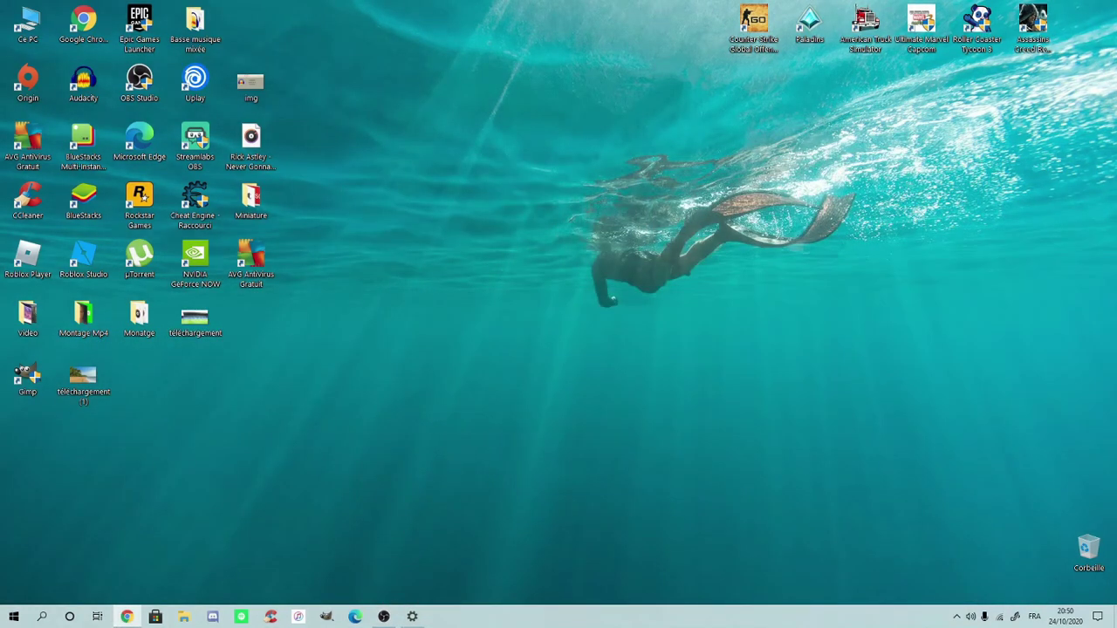
click(384, 617)
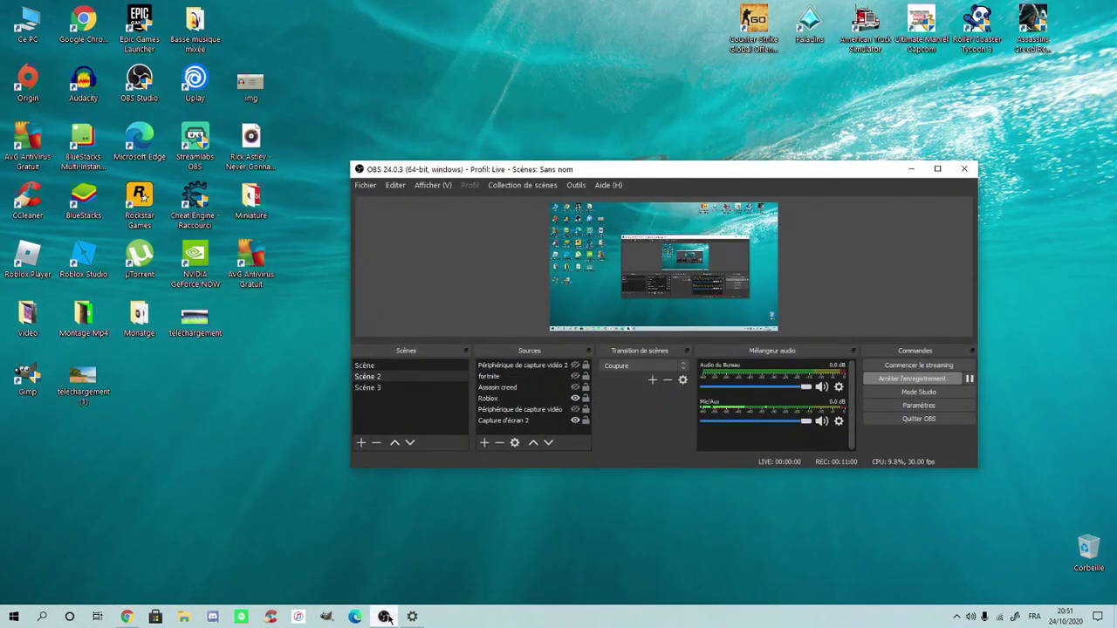